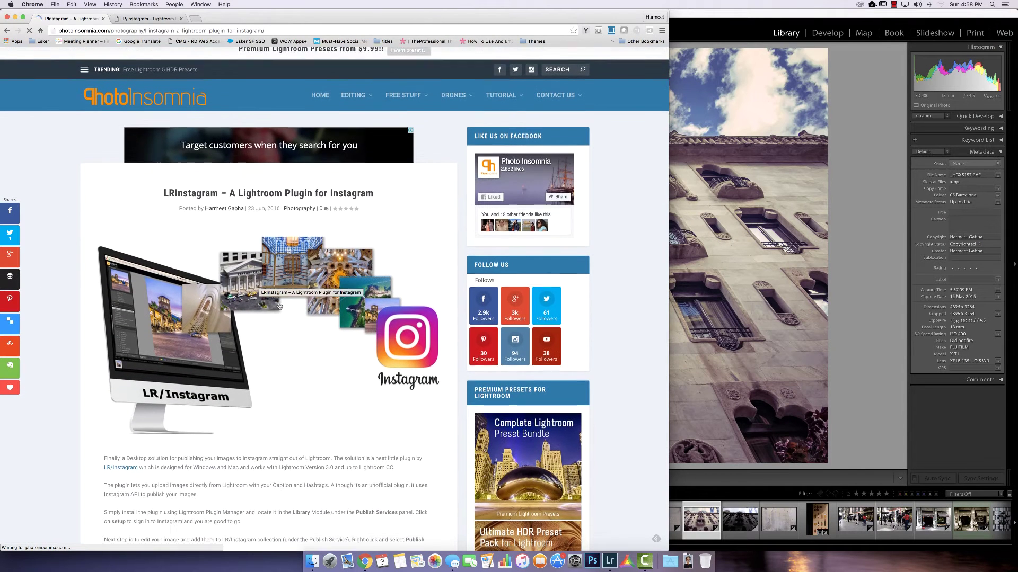
# - Download lrinstagram_r1430.zip from the Download section of the lrinstagram.com site
pyautogui.scroll(-5, 280, 306)
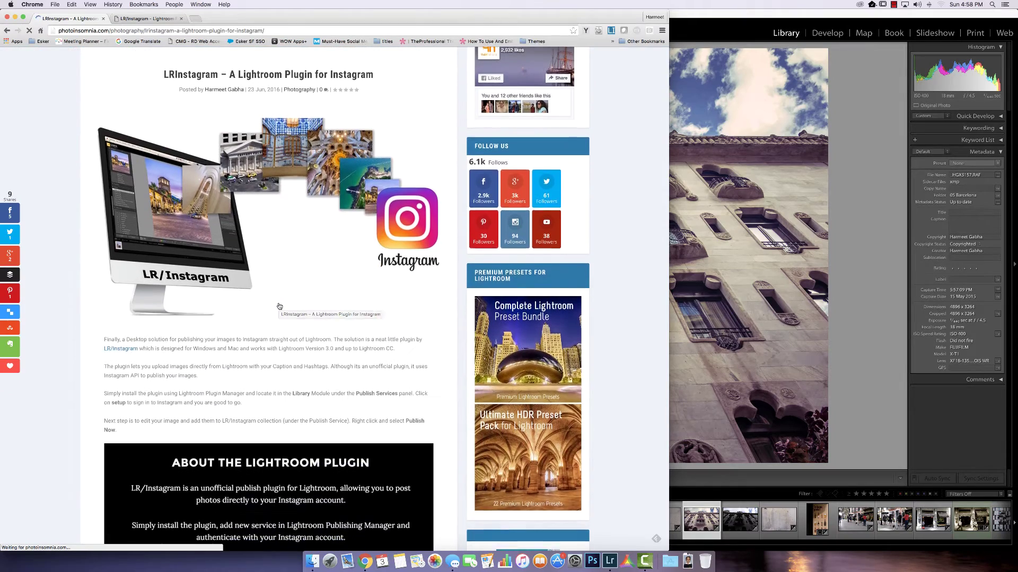
pyautogui.scroll(-9, 279, 307)
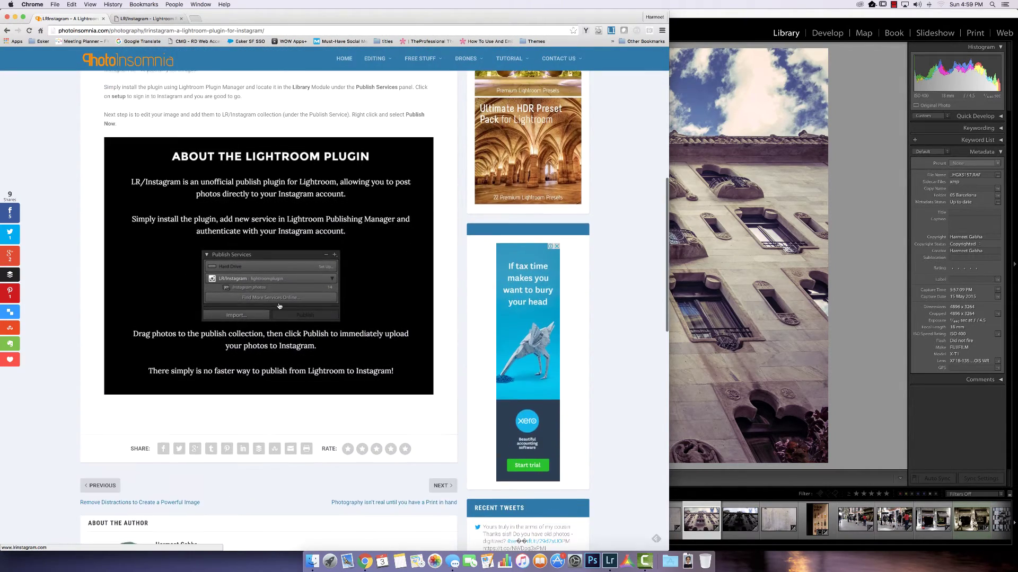
pyautogui.scroll(6, 279, 307)
pyautogui.scroll(1, 279, 306)
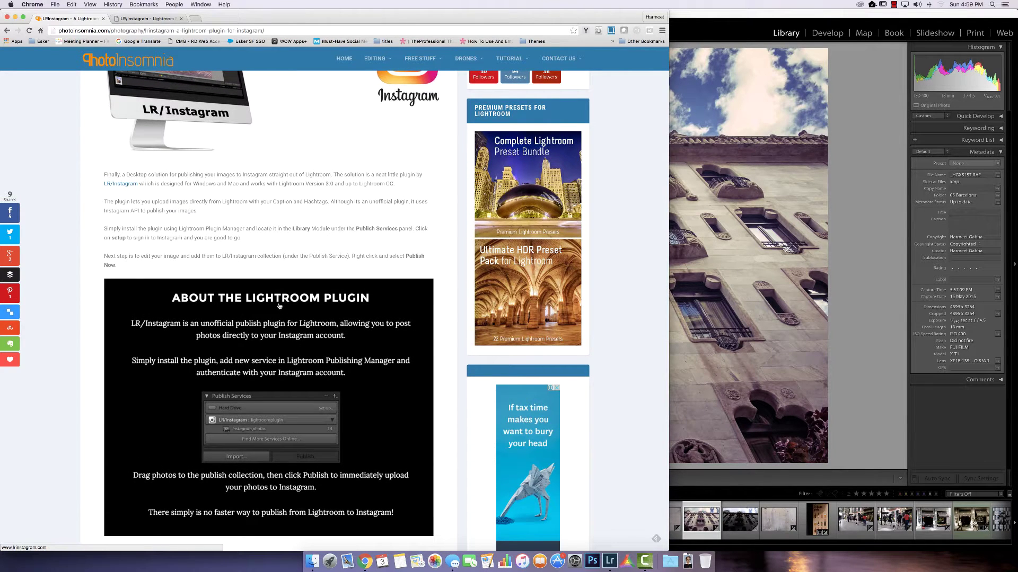
pyautogui.click(149, 19)
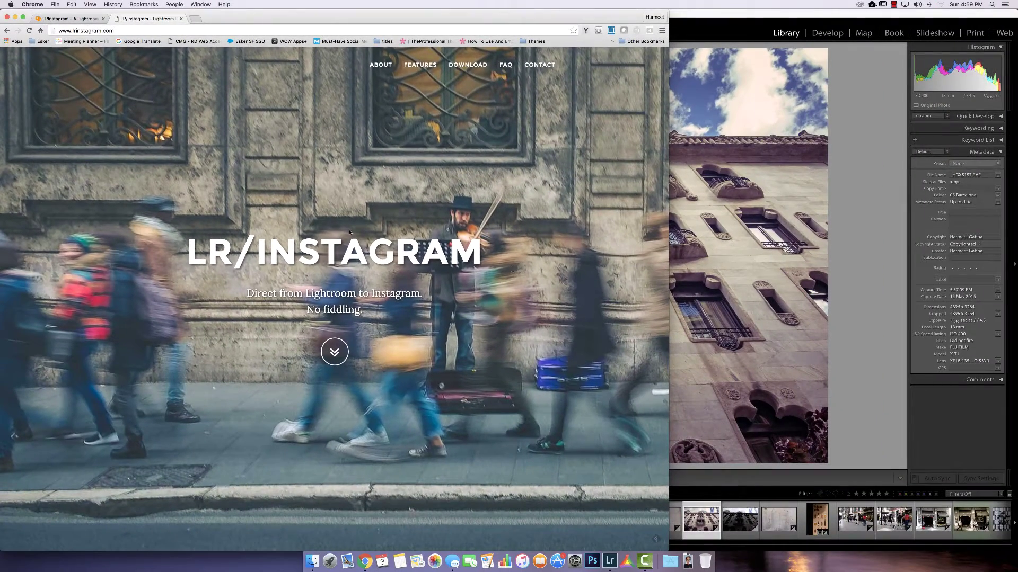
pyautogui.scroll(-5, 395, 358)
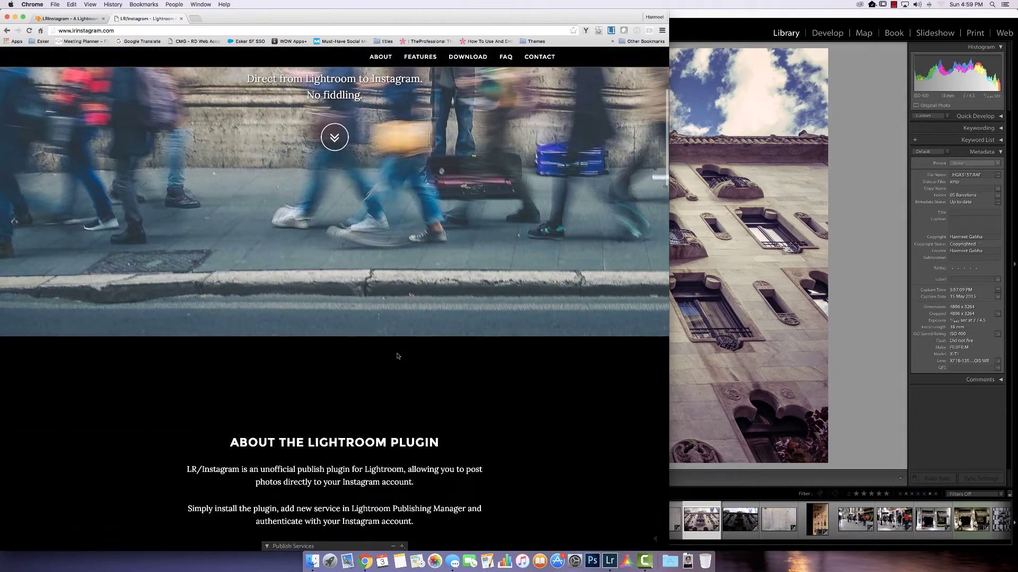
pyautogui.scroll(5, 398, 355)
pyautogui.click(331, 361)
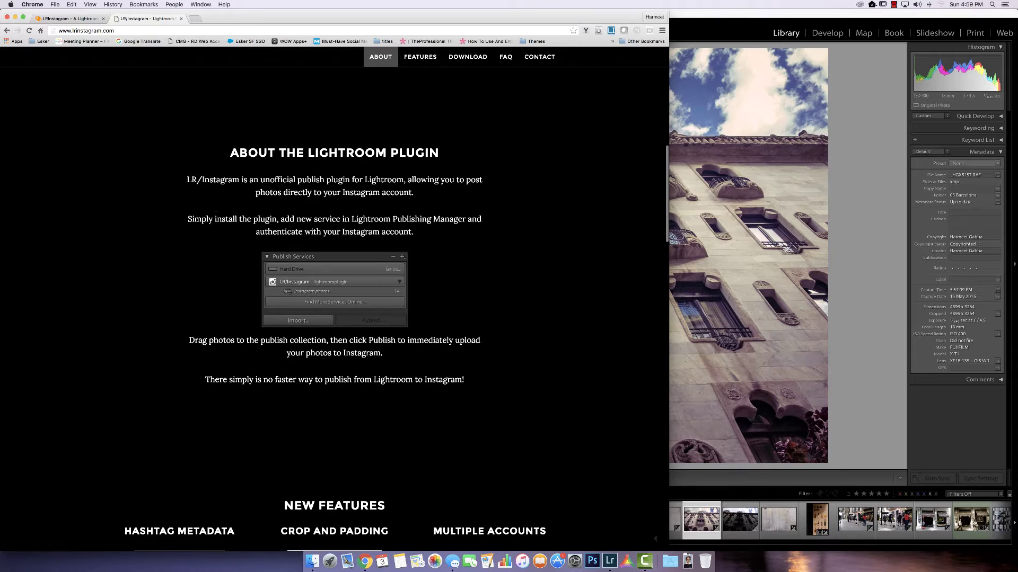
pyautogui.scroll(-3, 406, 420)
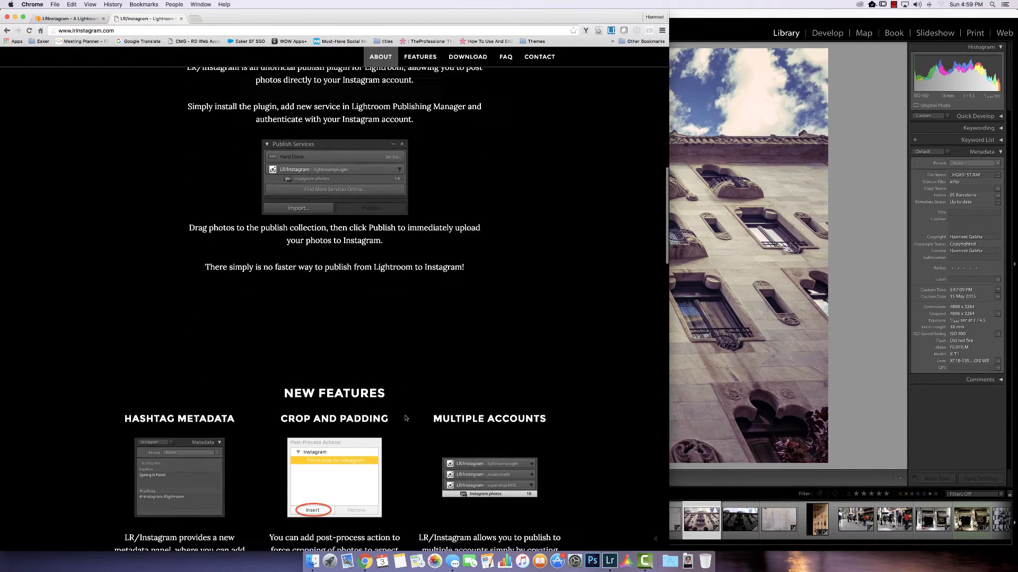
pyautogui.scroll(-4, 406, 418)
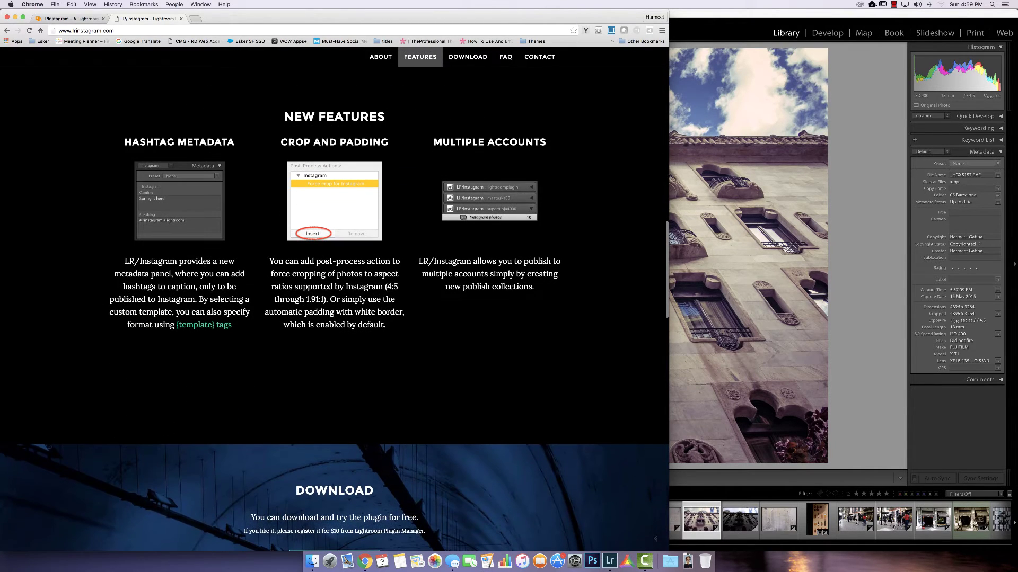
pyautogui.scroll(-4, 565, 254)
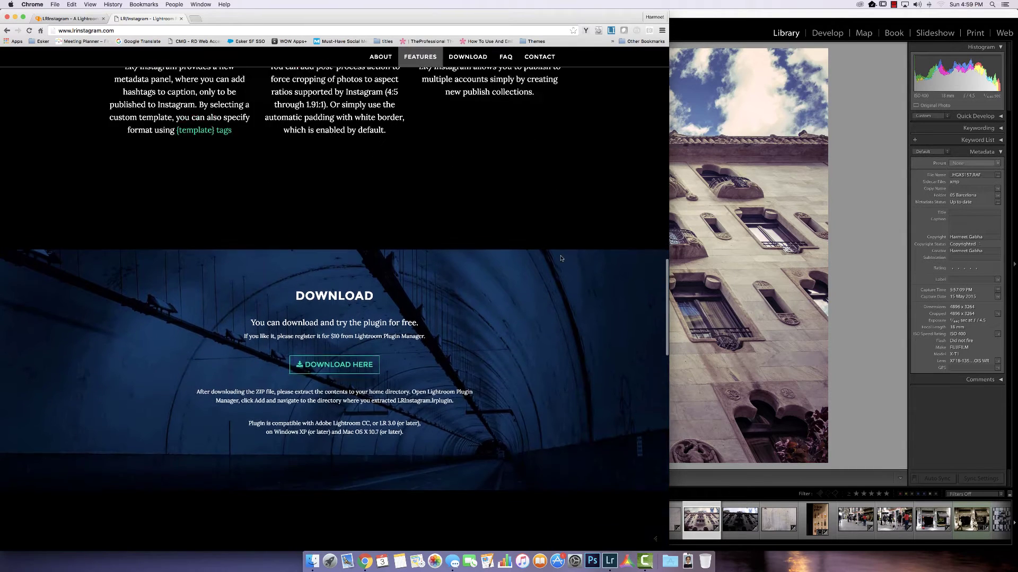
pyautogui.click(355, 330)
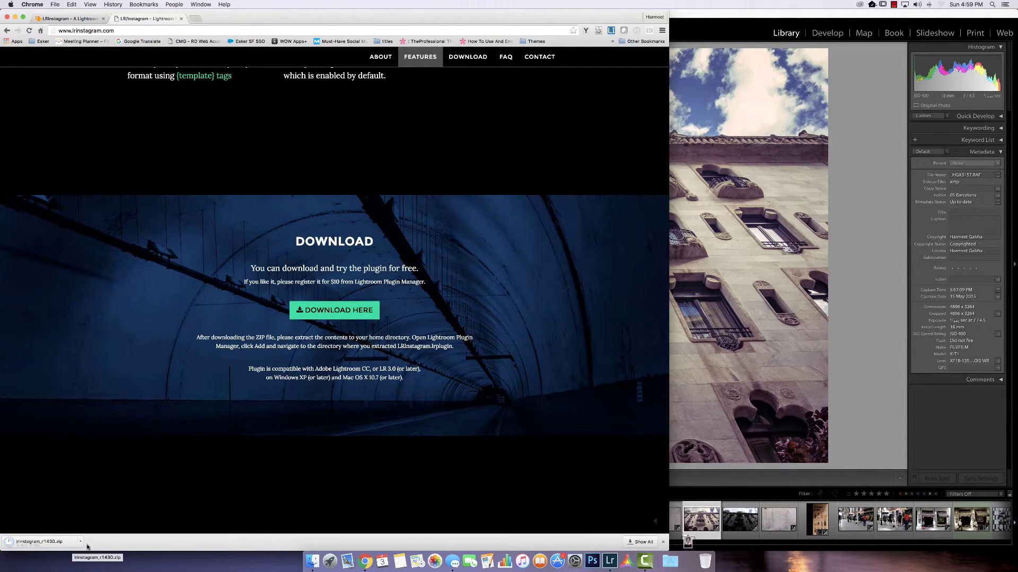
# - Reveal lrinstagram_r1430.zip in Finder's Downloads and extract it to show LRInstagram.lrplugin
pyautogui.click(80, 543)
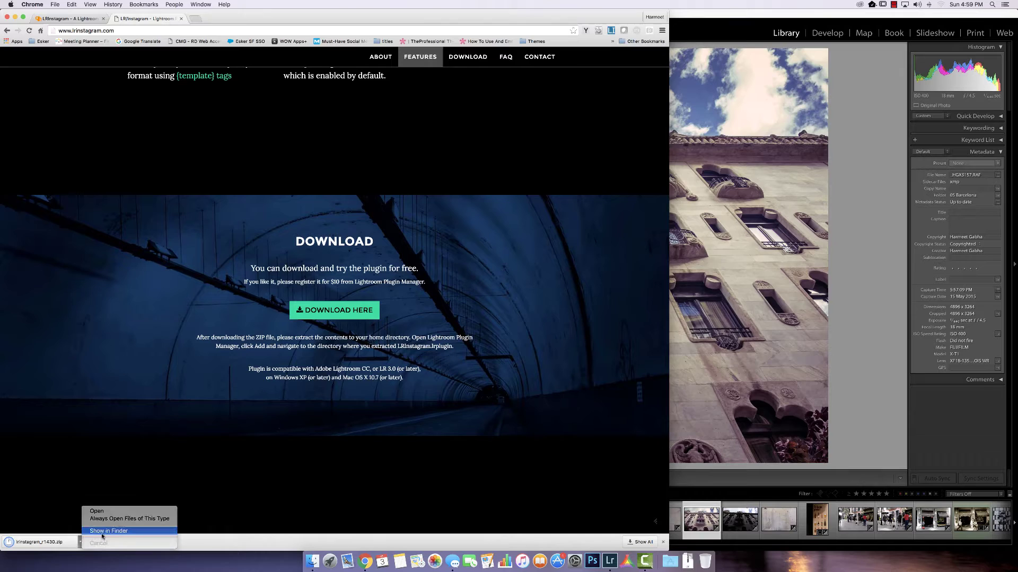
pyautogui.click(102, 538)
pyautogui.click(818, 251)
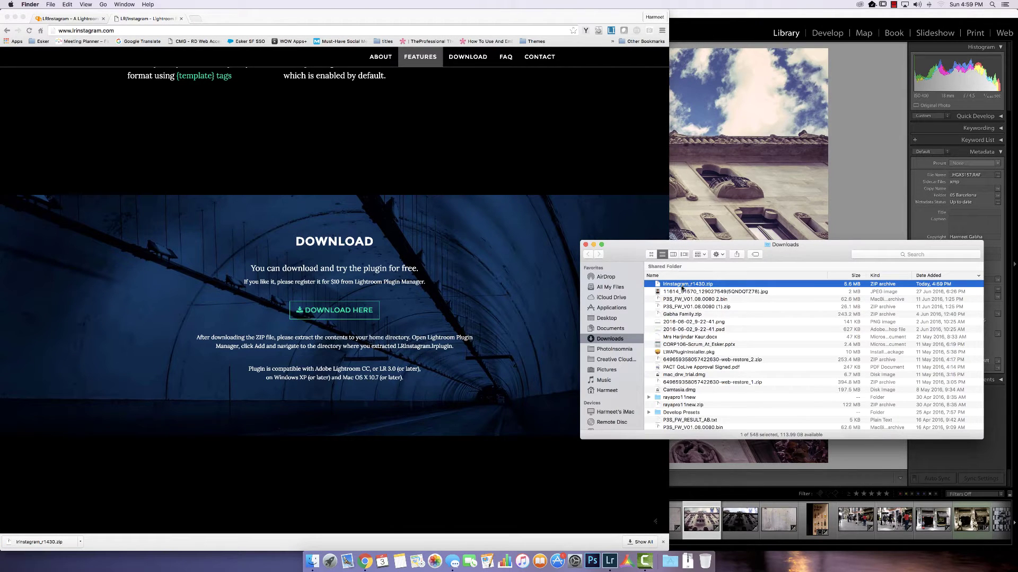
pyautogui.doubleClick(683, 285)
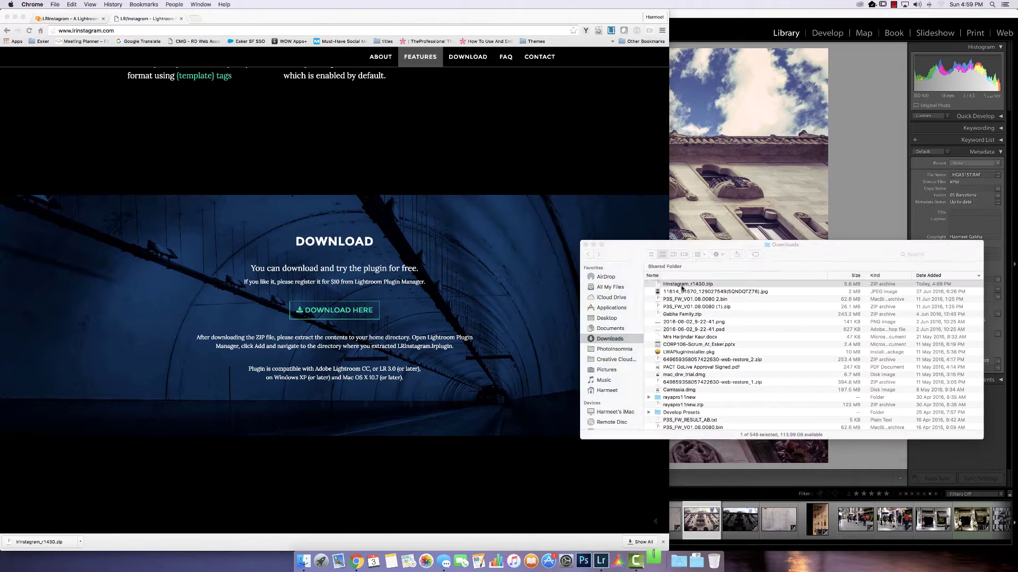
pyautogui.click(648, 285)
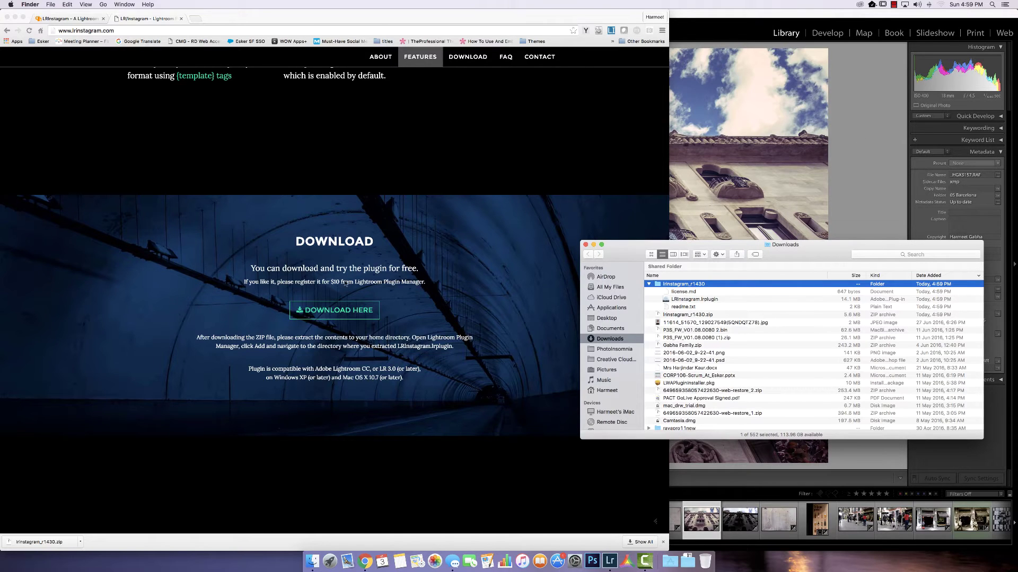
pyautogui.scroll(8, 345, 283)
pyautogui.scroll(4, 345, 283)
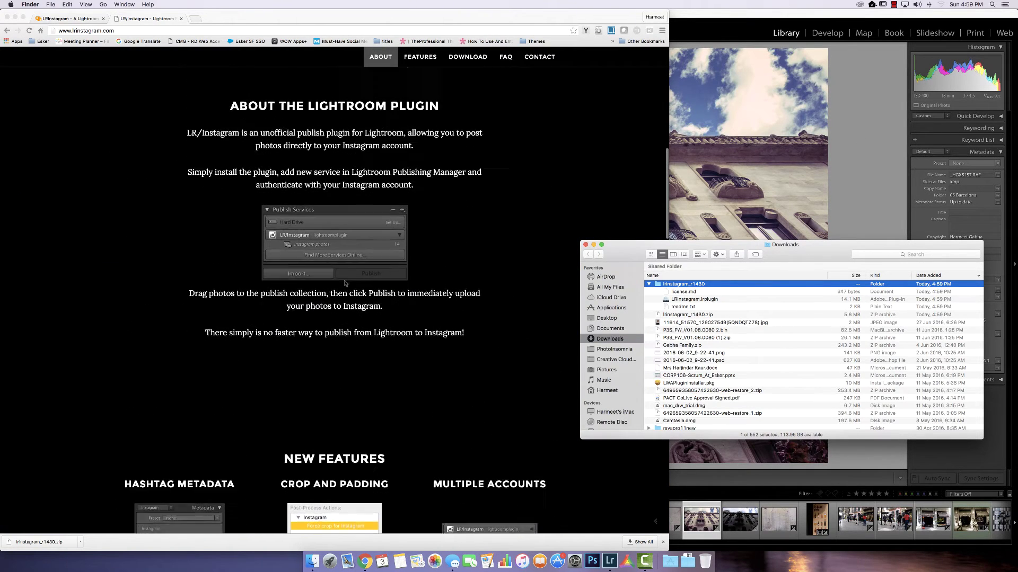
pyautogui.scroll(2, 344, 283)
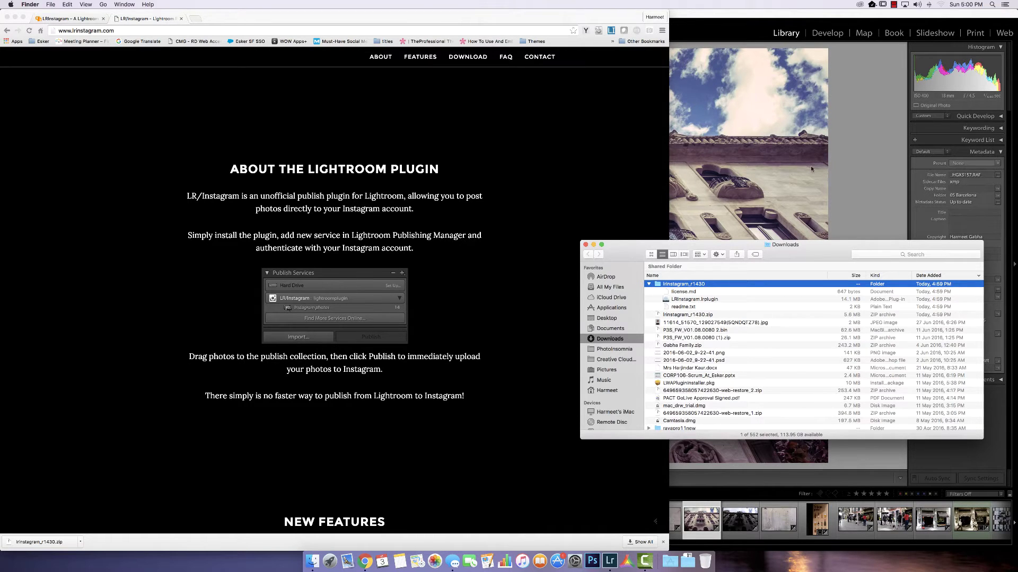
# - Add LRInstagram.lrplugin from the lrinstagram_r1430 folder via Lightroom's Plug-in Manager
pyautogui.click(857, 170)
pyautogui.click(38, 5)
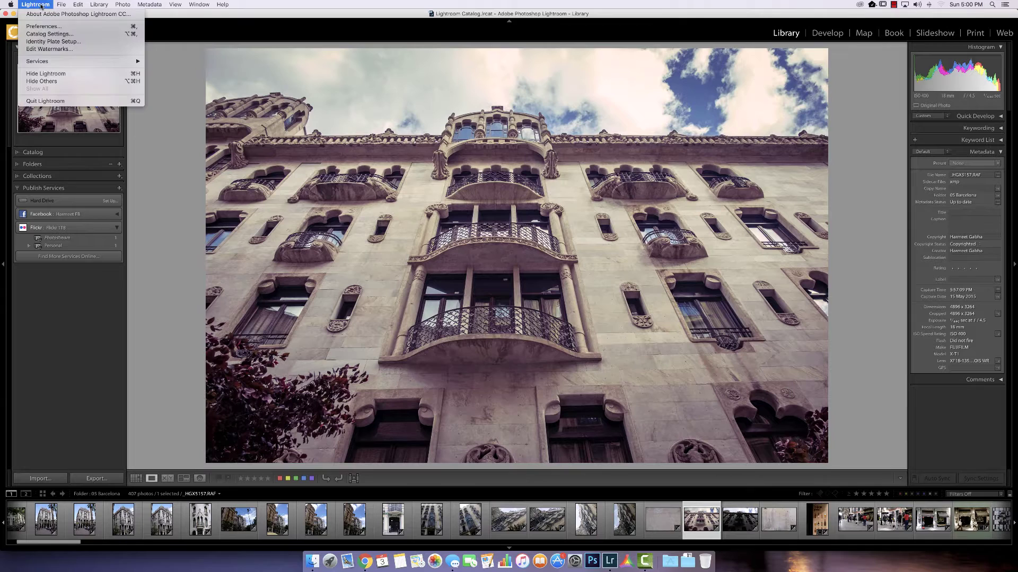
pyautogui.moveTo(55, 6)
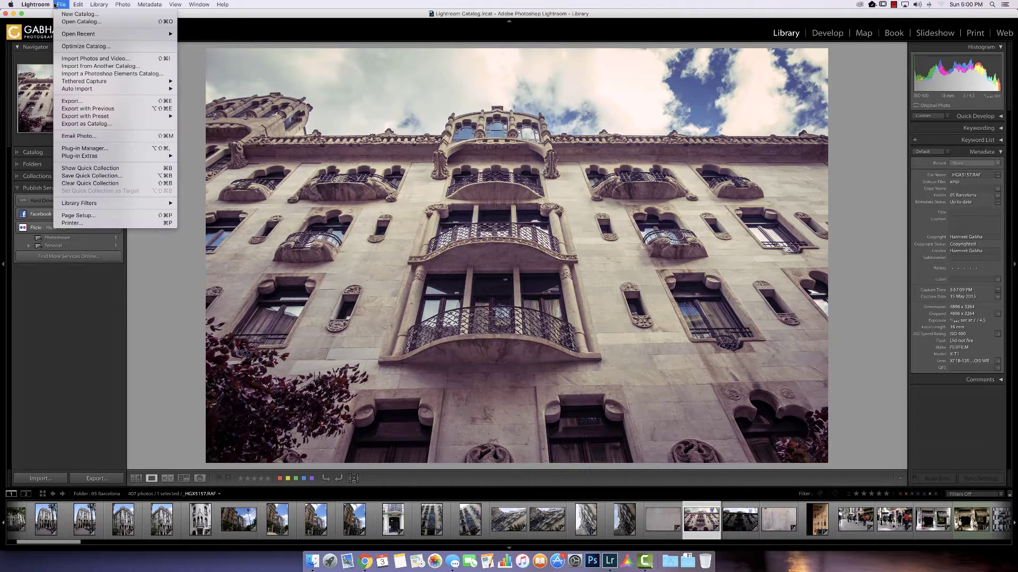
pyautogui.click(112, 151)
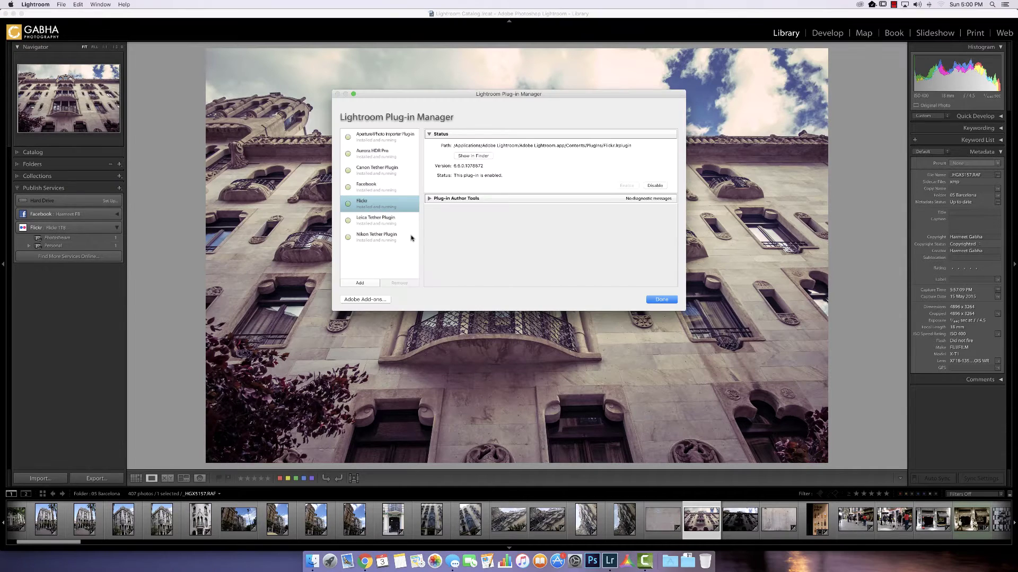
pyautogui.click(373, 287)
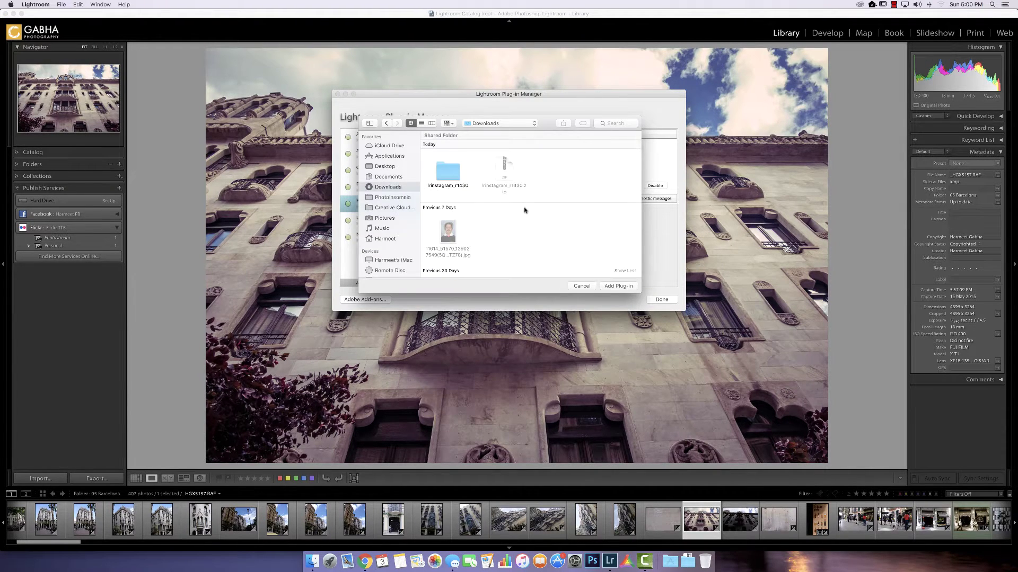
pyautogui.doubleClick(446, 174)
pyautogui.click(514, 176)
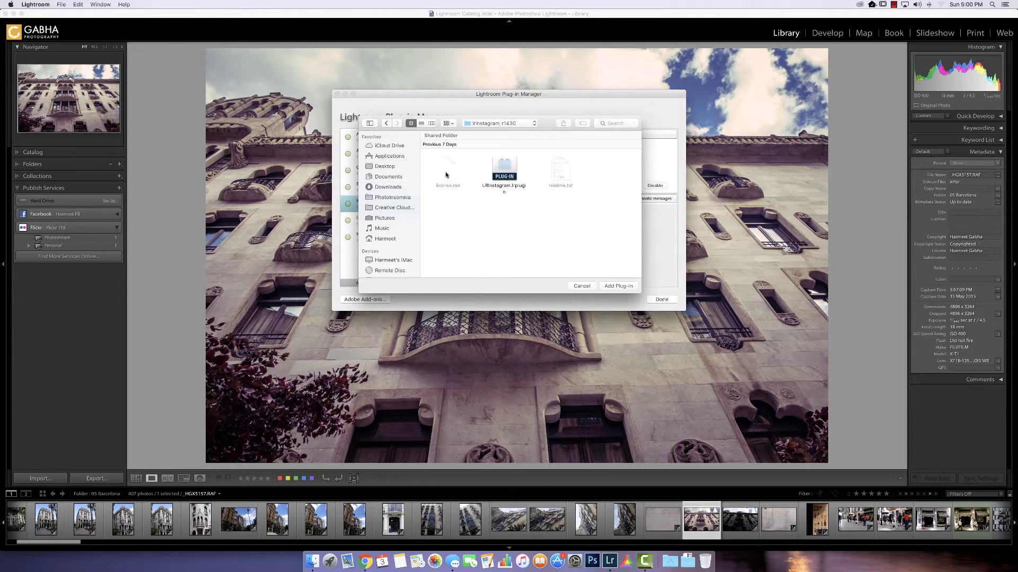
pyautogui.click(513, 176)
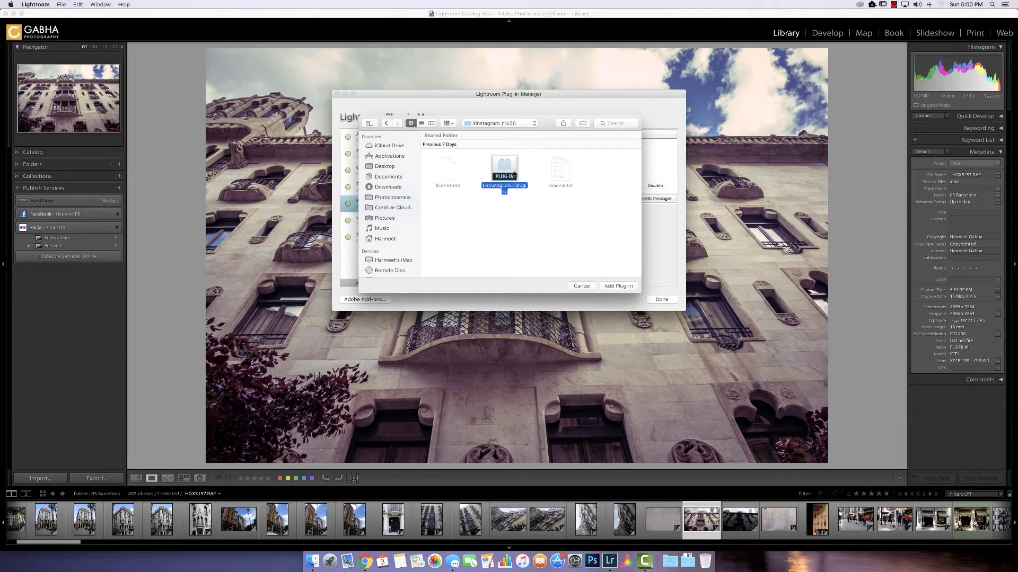
pyautogui.click(618, 287)
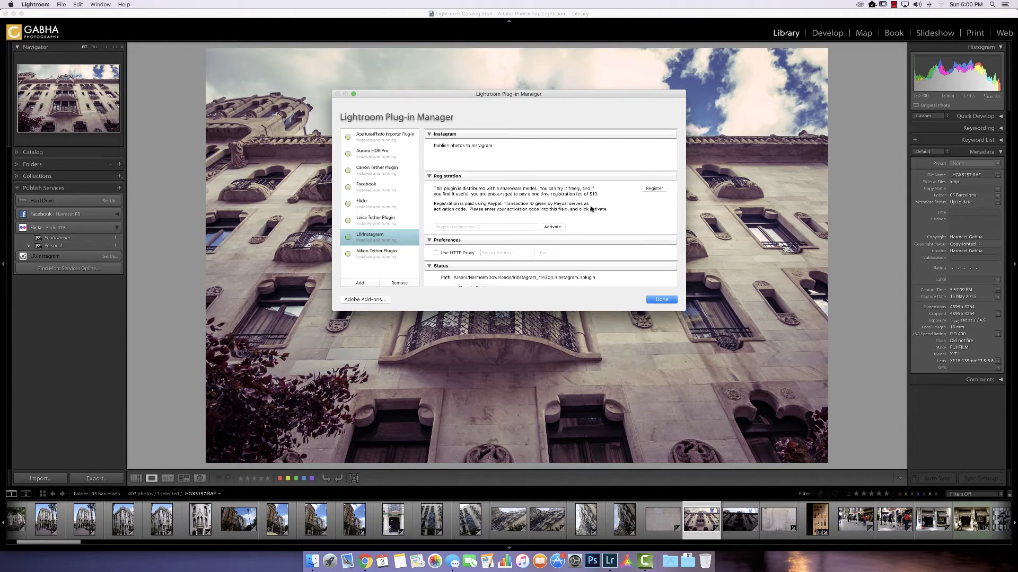
# - Review the LR/Instagram plug-in details, then close the Plug-in Manager with Done
pyautogui.scroll(-5, 591, 209)
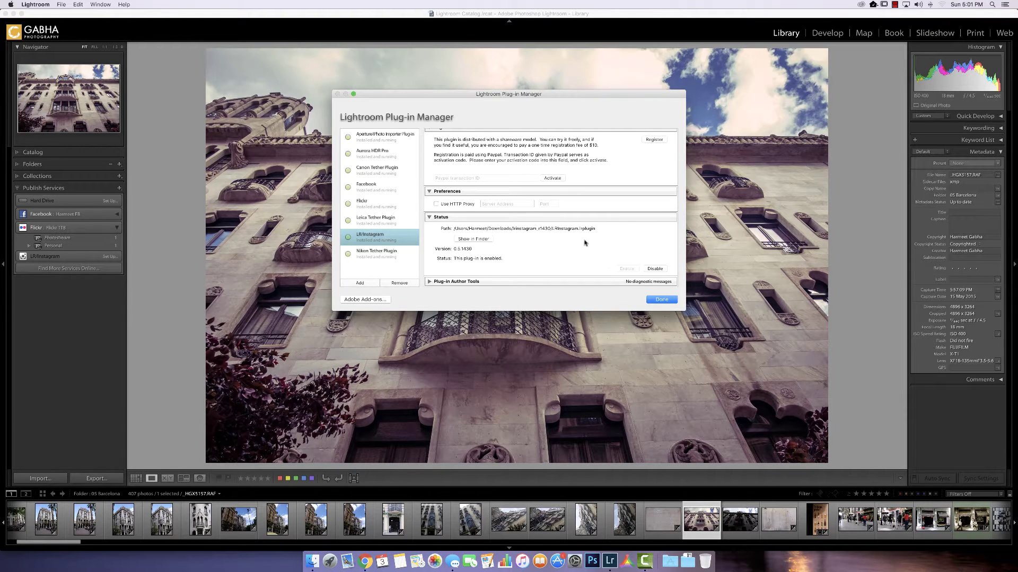
pyautogui.click(662, 300)
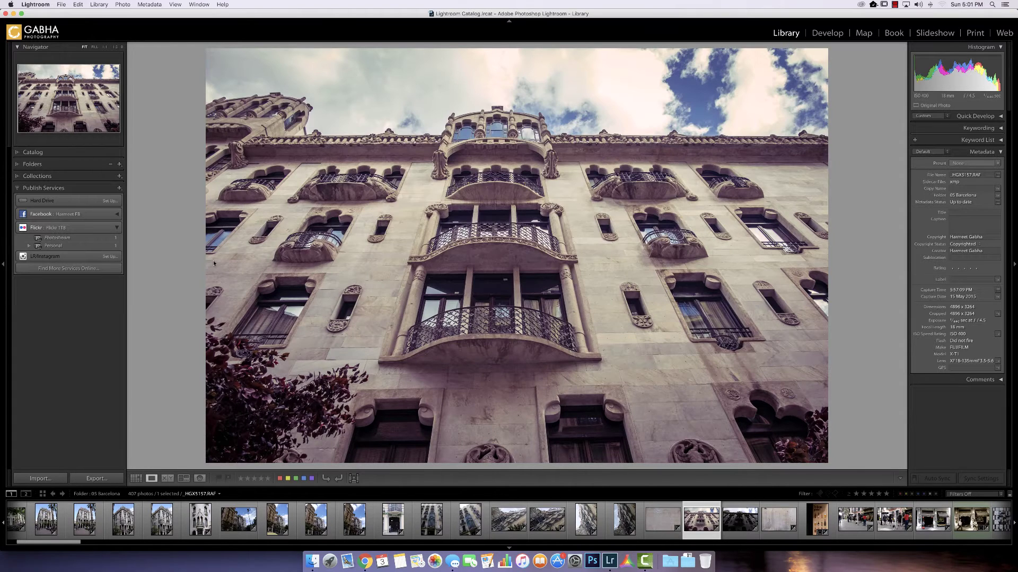
# - Open the LR/Instagram service setup and enter the description 'HG Instagram'
pyautogui.click(97, 258)
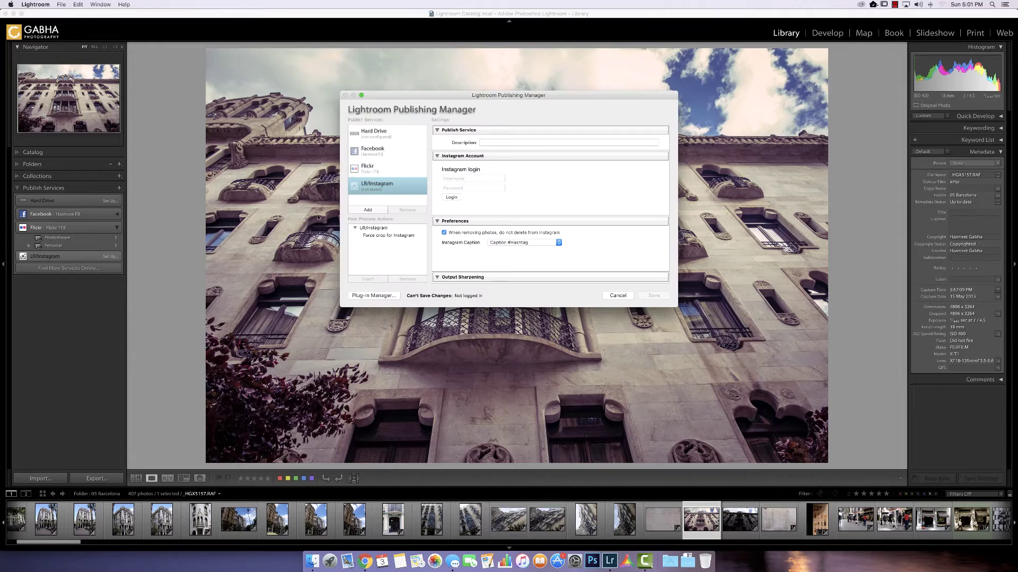
pyautogui.click(498, 142)
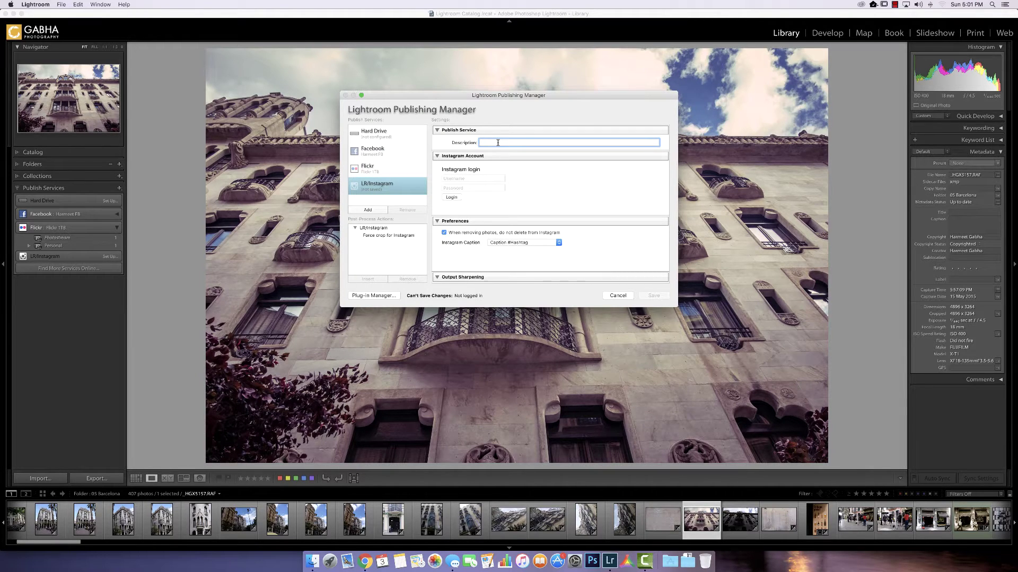
pyautogui.write('HG Ingr')
# - Log in with the Instagram account's username and password, correcting a username typo
pyautogui.click(474, 179)
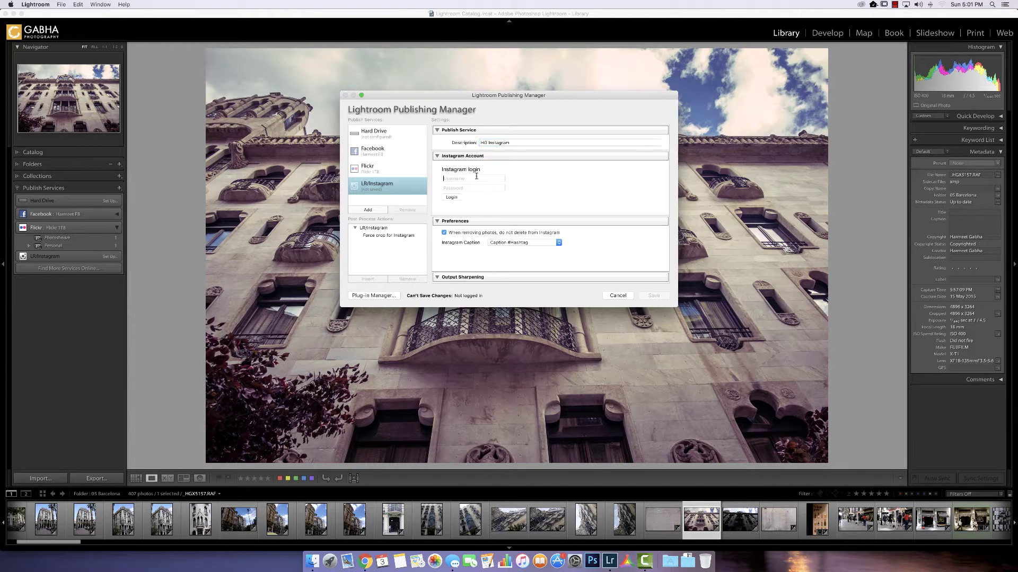
pyautogui.write('harmeetgabah')
pyautogui.press('super+a')
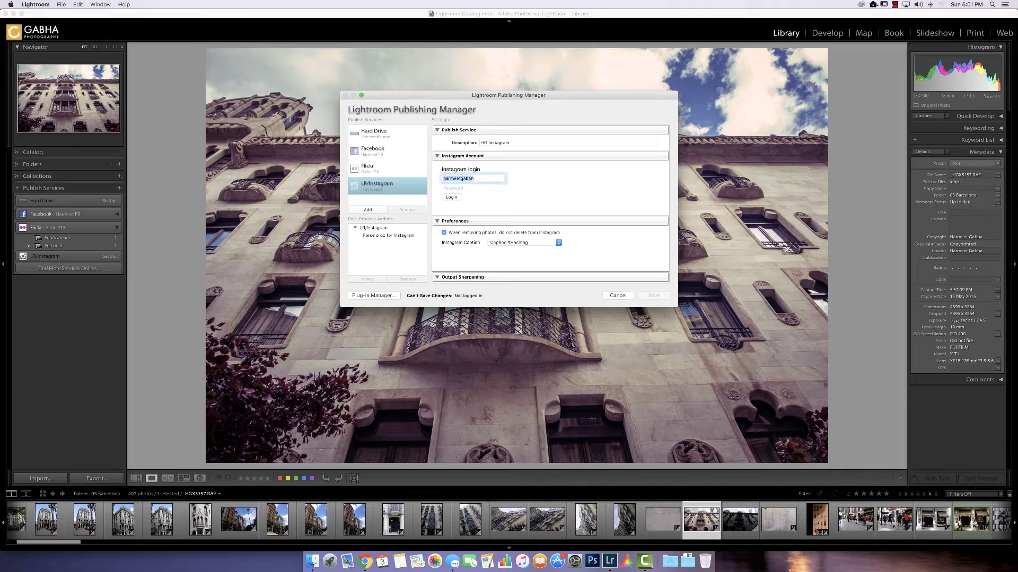
pyautogui.press('Right')
pyautogui.press('BackSpace')
pyautogui.press('Tab')
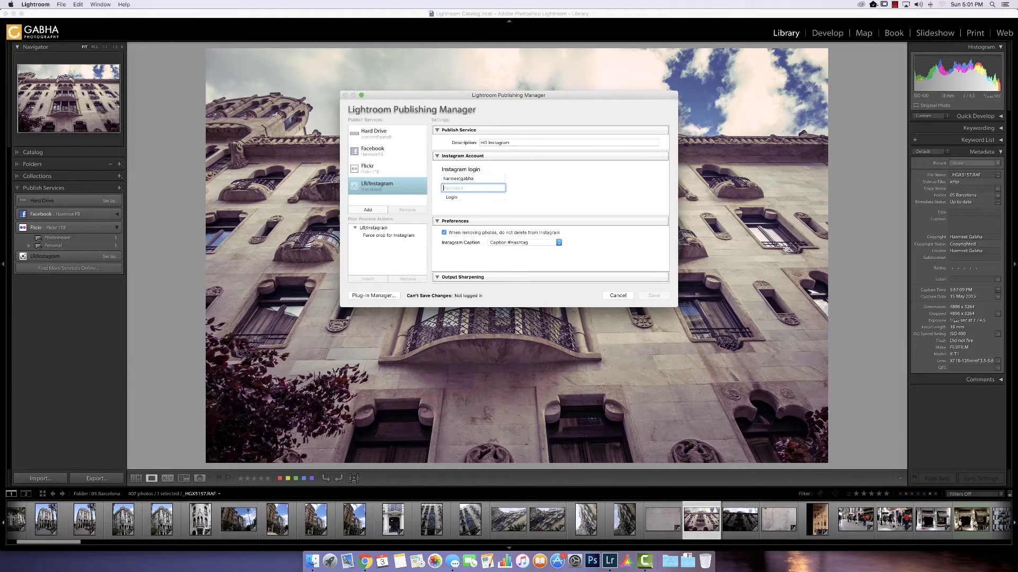
pyautogui.write('••')
pyautogui.click(454, 198)
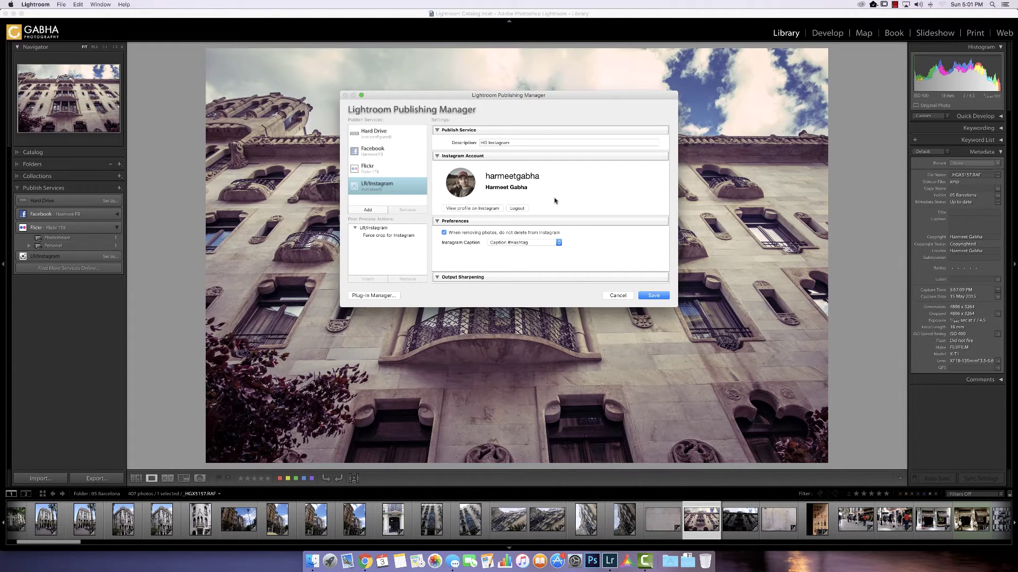
# - Keep Caption #Hashtag as the Instagram caption format
pyautogui.scroll(-2, 554, 200)
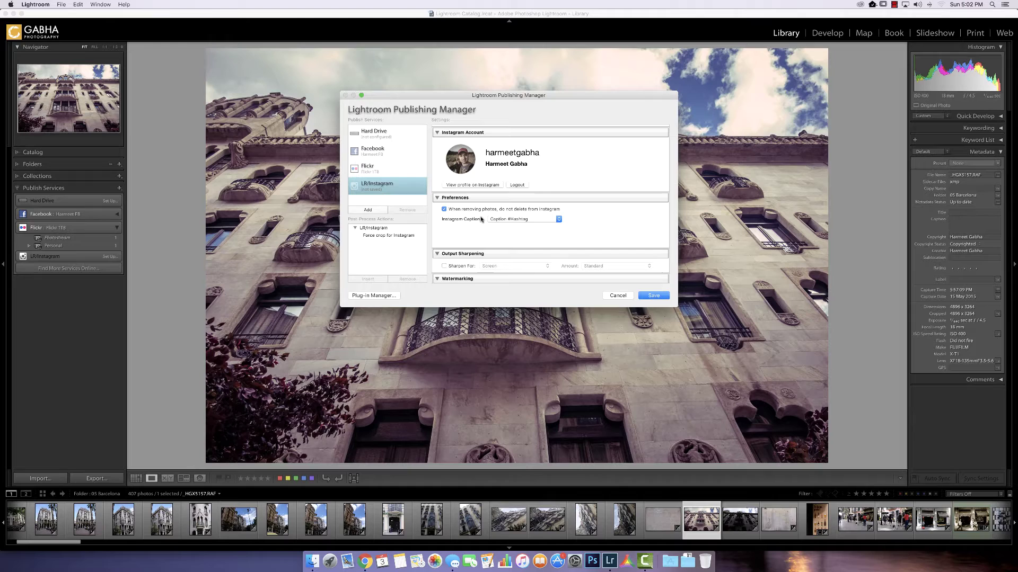
pyautogui.click(527, 220)
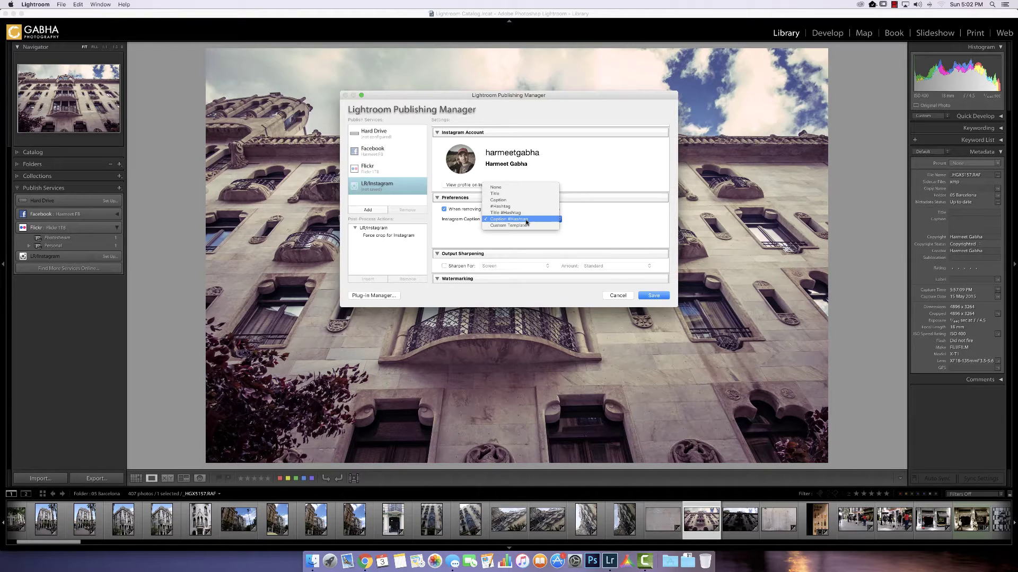
pyautogui.click(527, 221)
# - Enable Sharpen For Screen at Standard amount and save the publish service
pyautogui.scroll(-3, 638, 231)
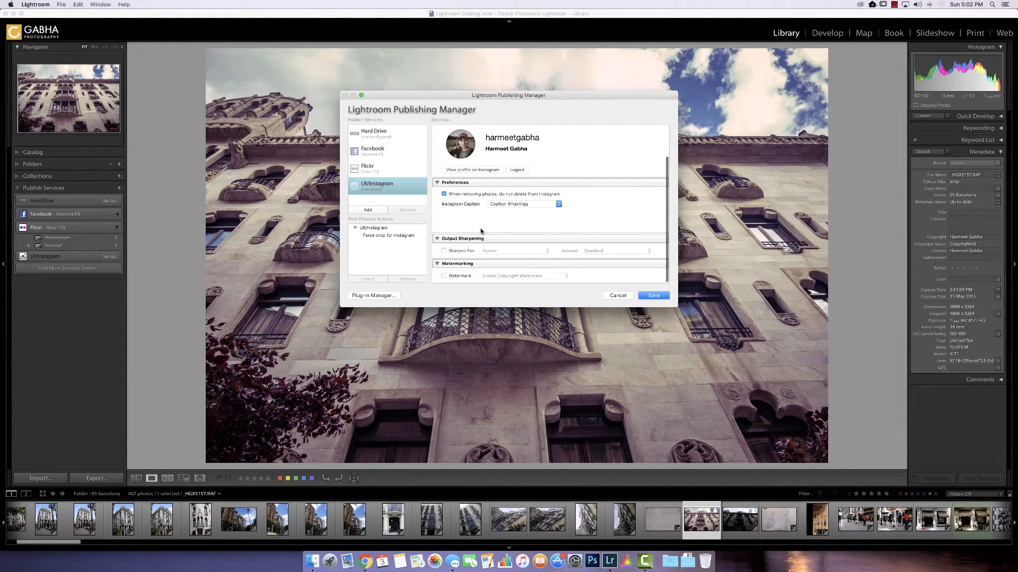
pyautogui.click(444, 251)
pyautogui.click(544, 253)
pyautogui.click(541, 251)
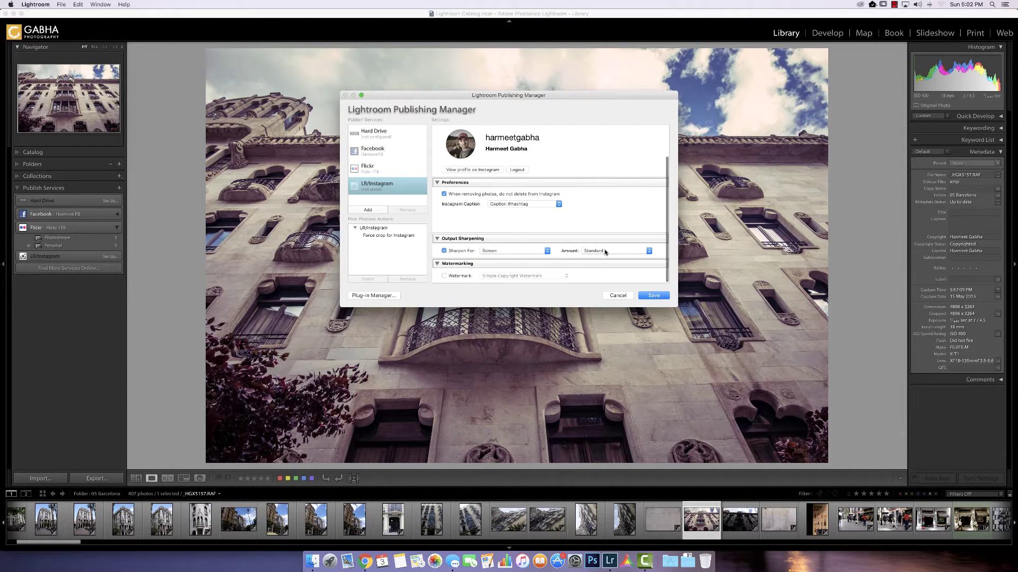
pyautogui.click(608, 252)
pyautogui.click(607, 253)
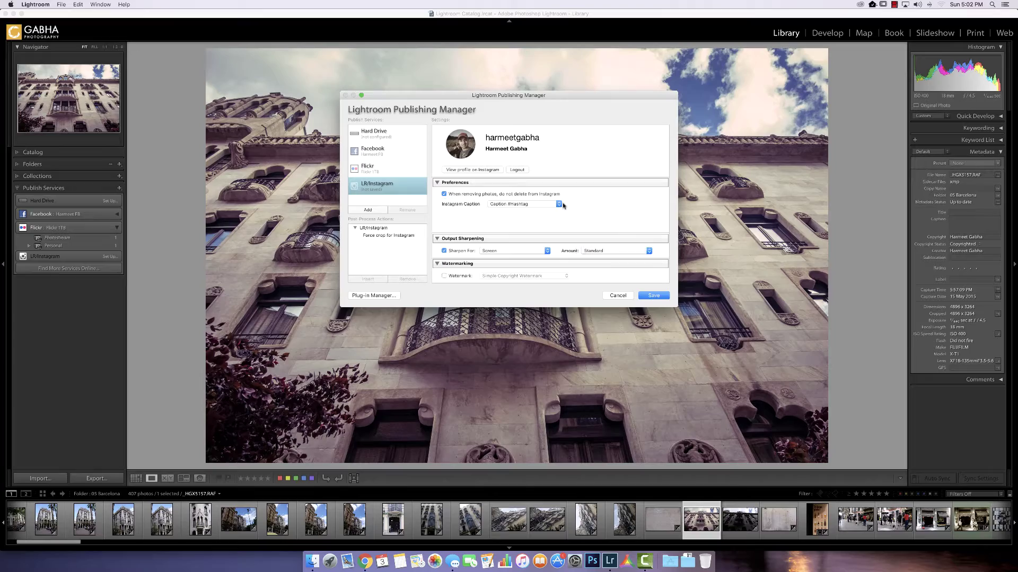
pyautogui.click(654, 295)
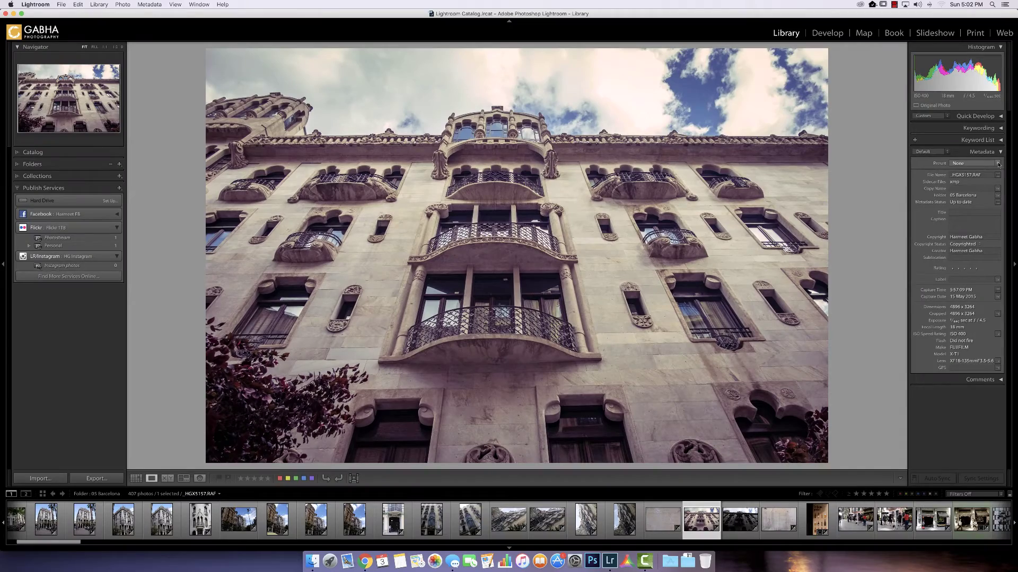
# - Using the LR/Instagram metadata preset, caption 'Hotel in Barcelona - Spain' and add #travel #iger #photooftheday #barcelona #spain #europe
pyautogui.click(947, 152)
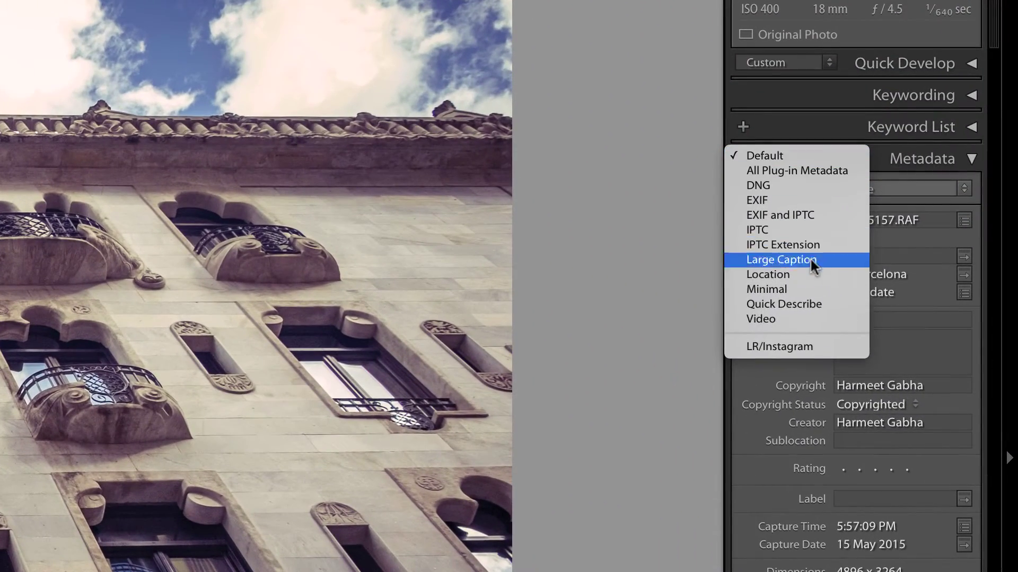
pyautogui.click(784, 347)
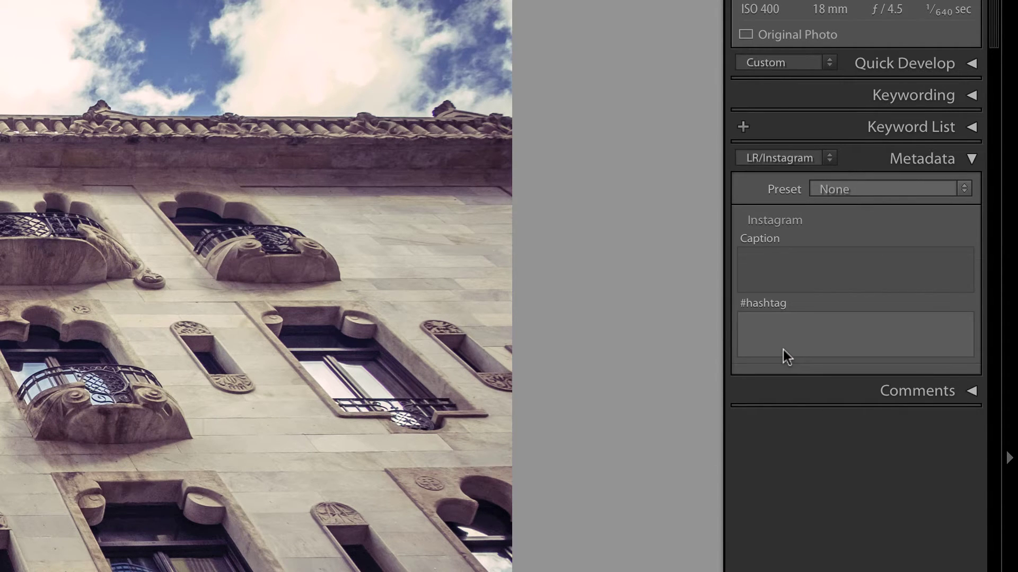
pyautogui.click(825, 273)
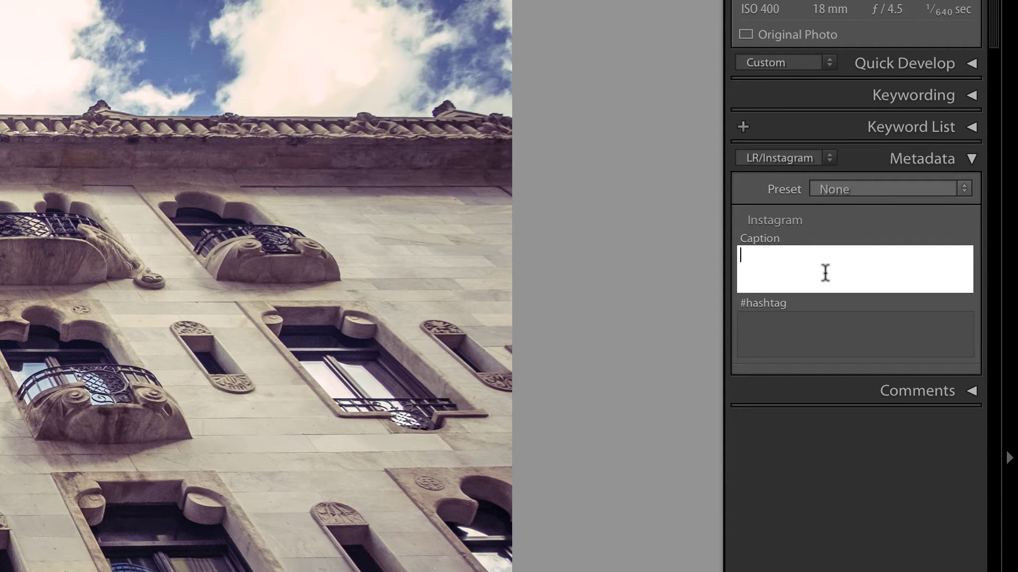
pyautogui.write('Hotel in Barcelona - Spain')
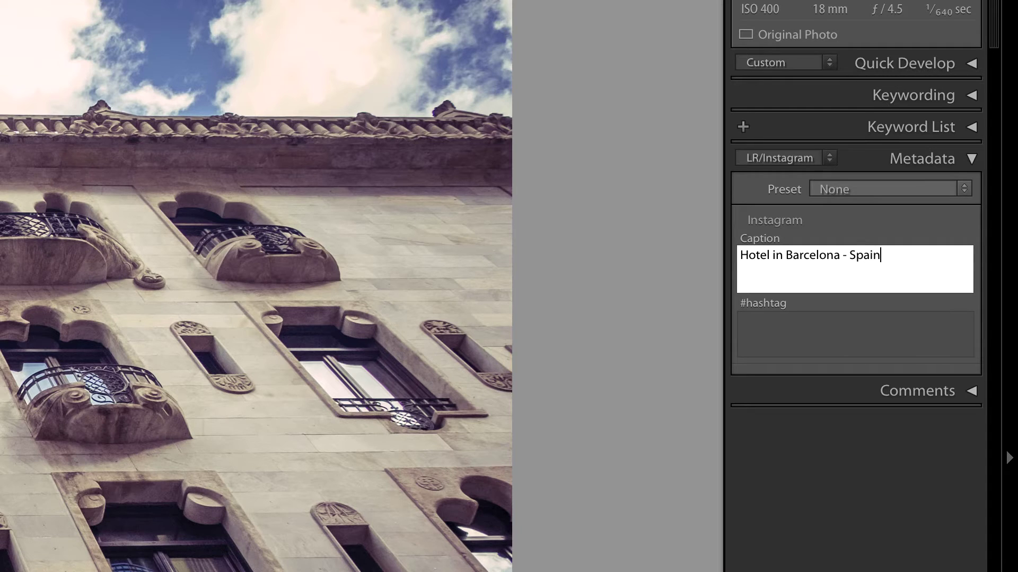
pyautogui.click(868, 330)
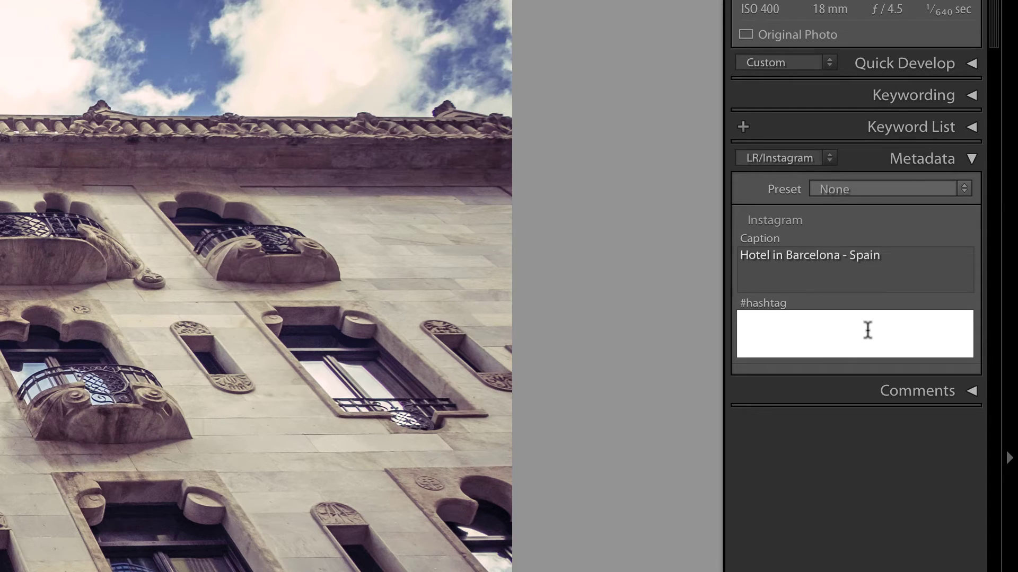
pyautogui.write('#travel #iger #')
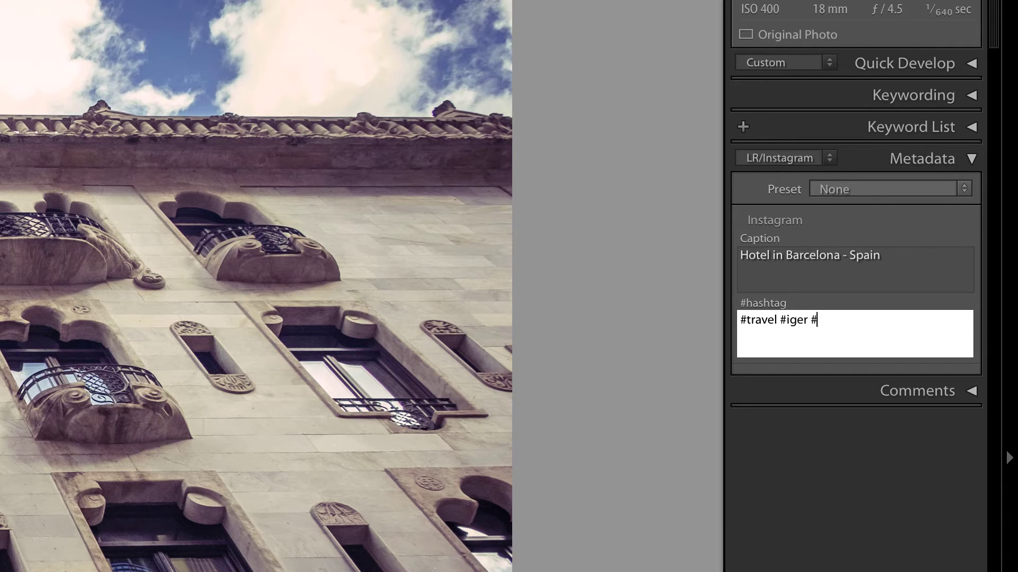
pyautogui.write('photooftheday')
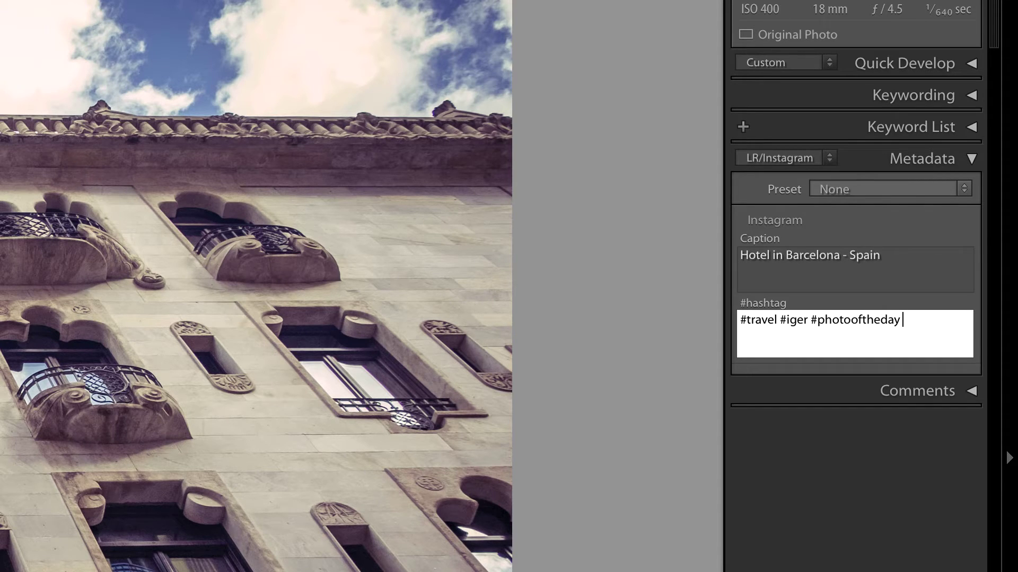
pyautogui.write(' #barcelona #spain')
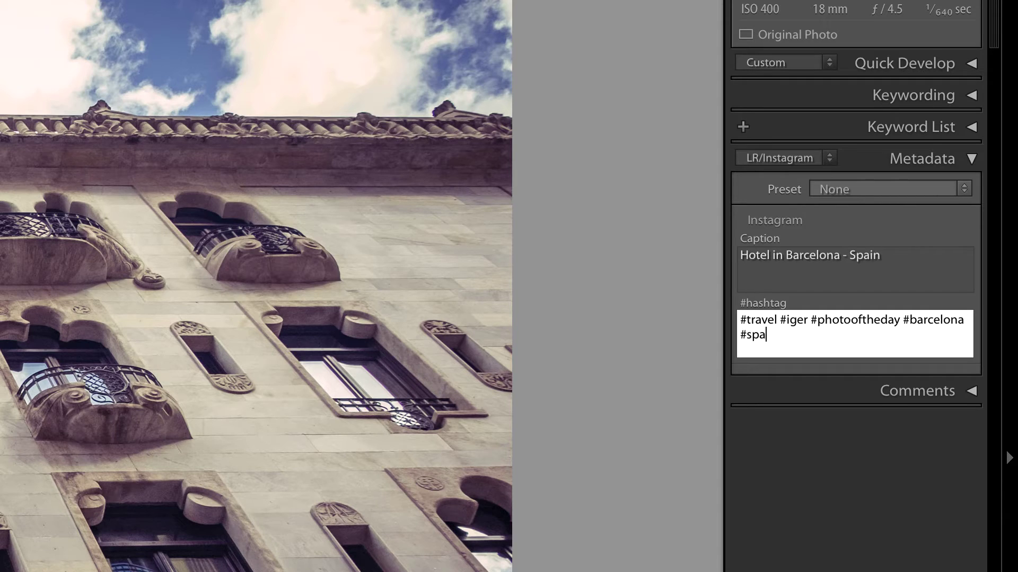
pyautogui.write(' #europe')
# - Commit the hashtags, then crop the hotel photo to a 1 x 1 square framing the facade
pyautogui.click(842, 496)
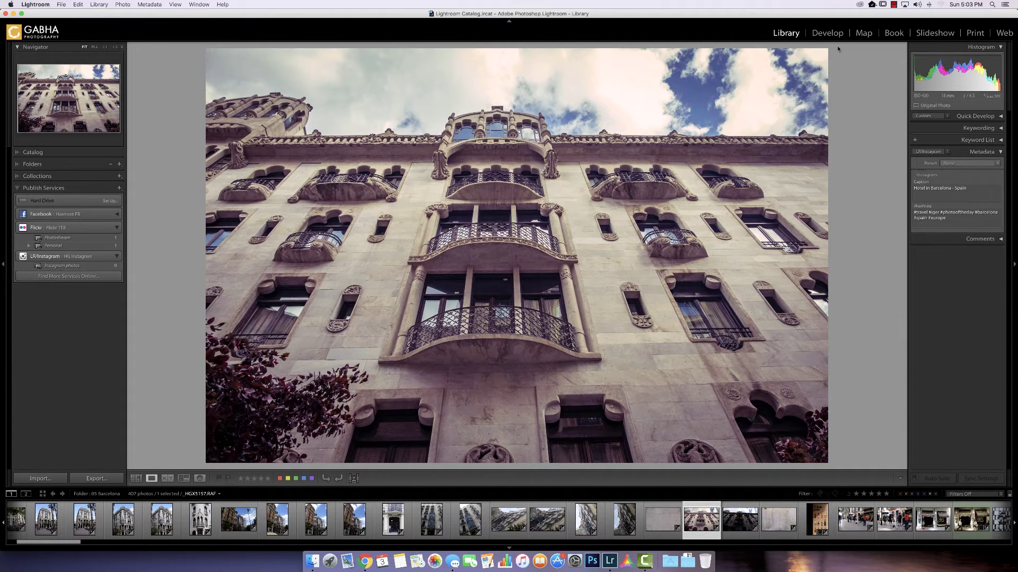
pyautogui.click(827, 33)
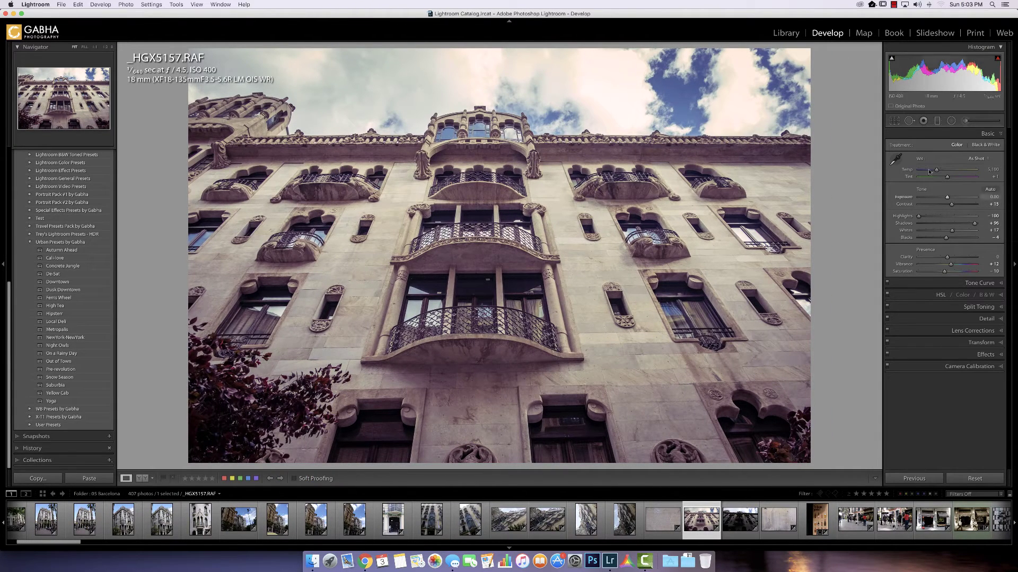
pyautogui.click(894, 121)
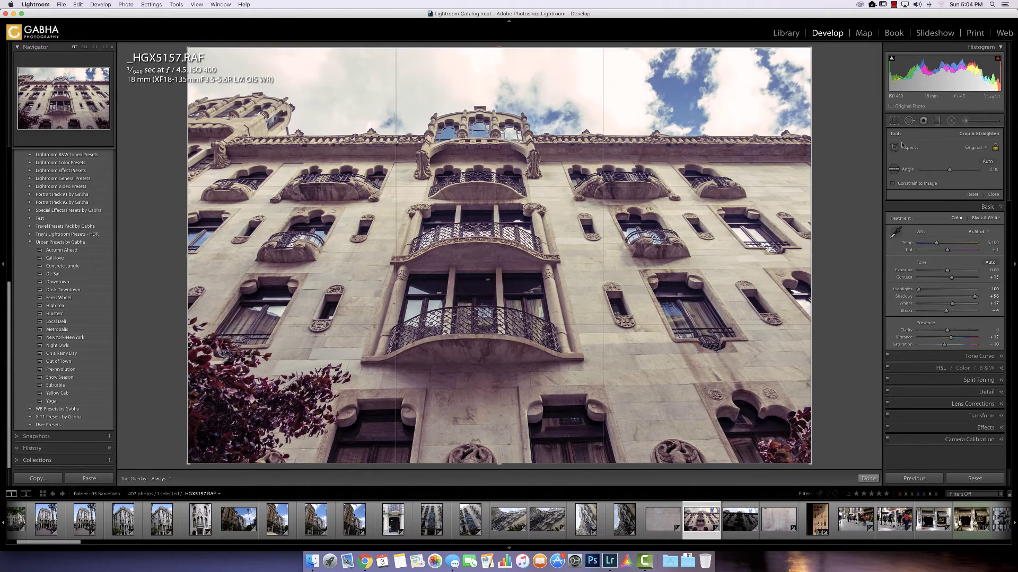
pyautogui.click(979, 150)
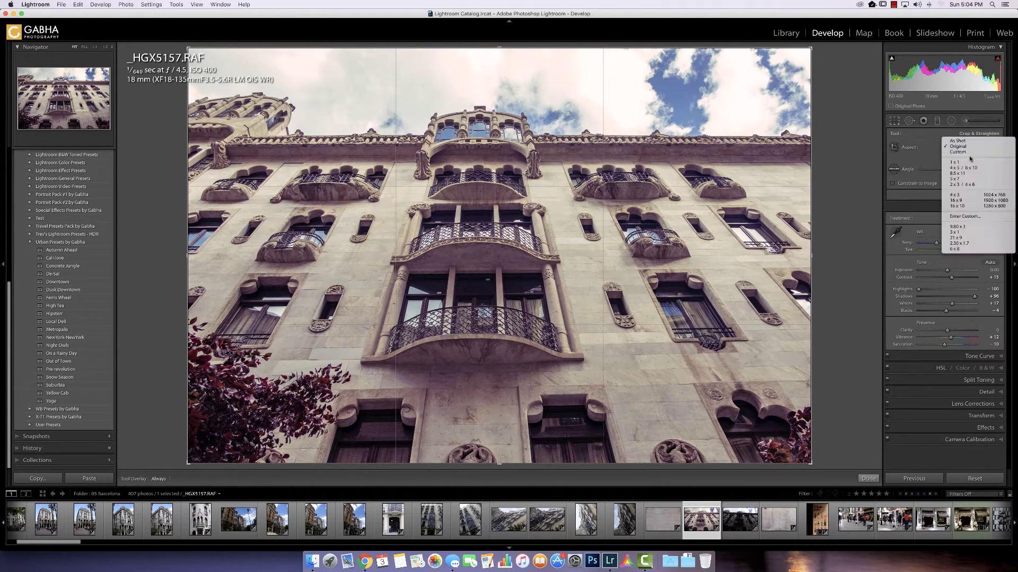
pyautogui.click(967, 164)
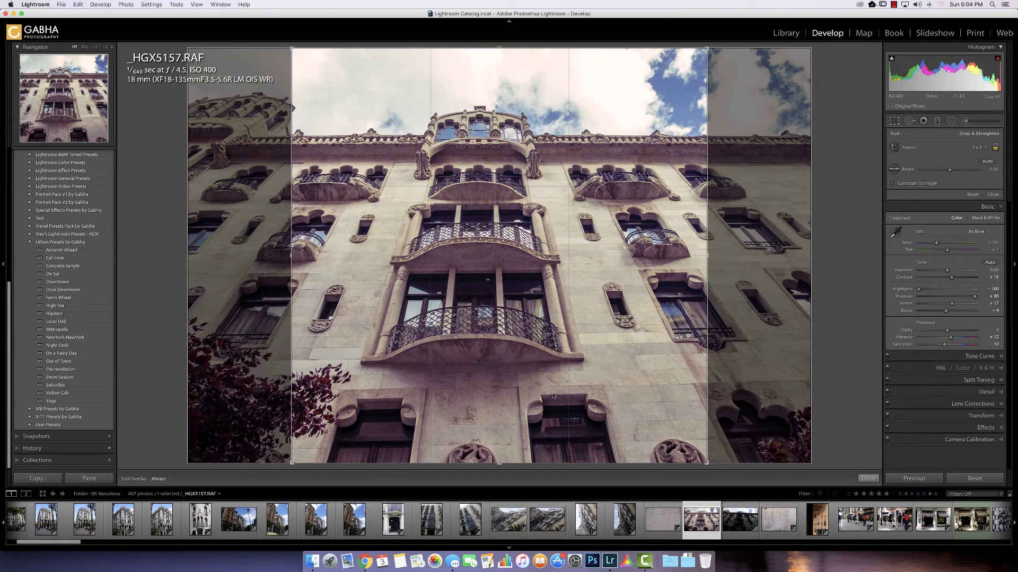
pyautogui.moveTo(520, 368); pyautogui.dragTo(533, 365)
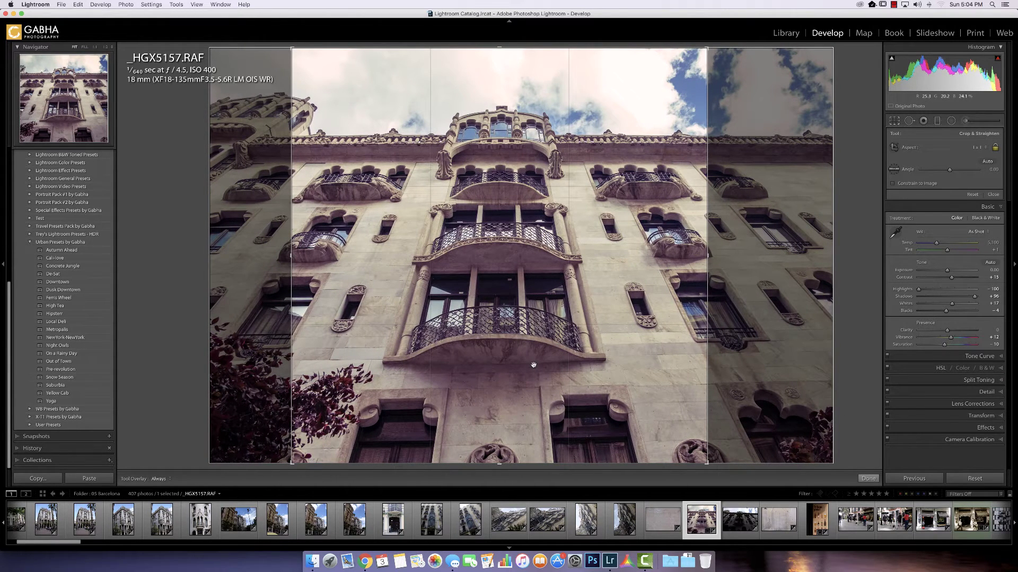
pyautogui.moveTo(533, 365); pyautogui.dragTo(535, 365)
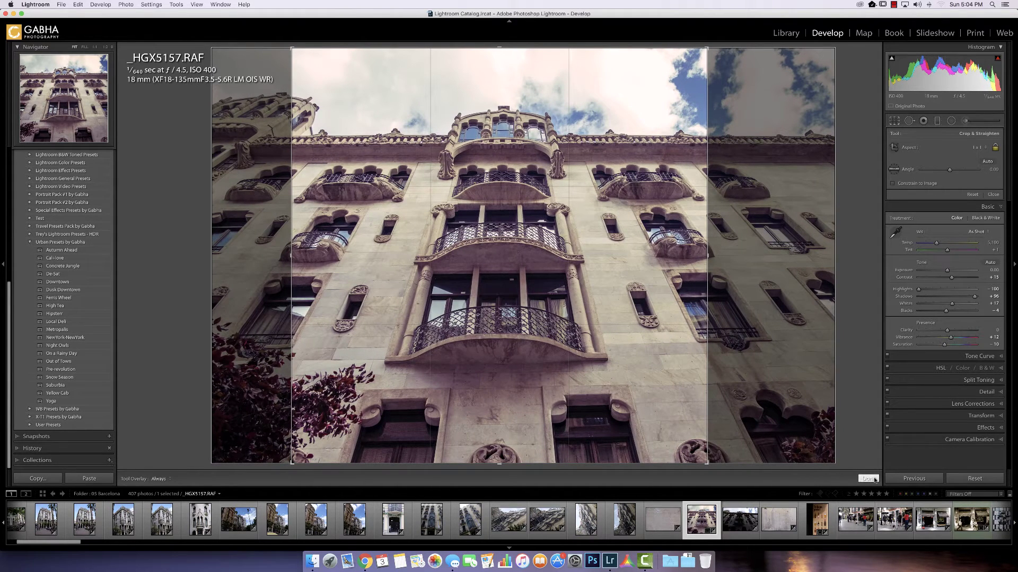
pyautogui.click(868, 479)
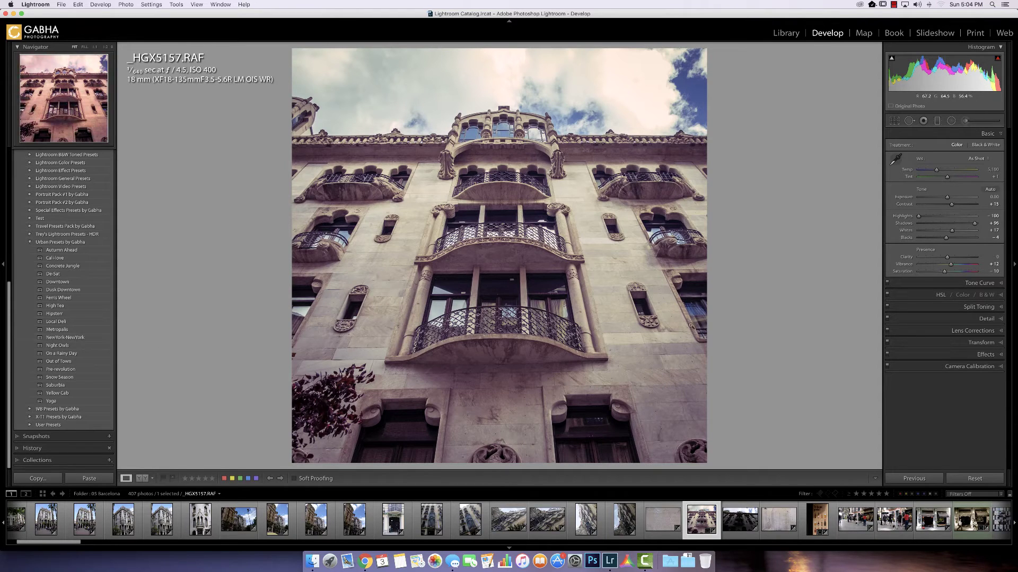
# - Put the square photo in the Instagram photos collection and Publish Now
pyautogui.click(787, 33)
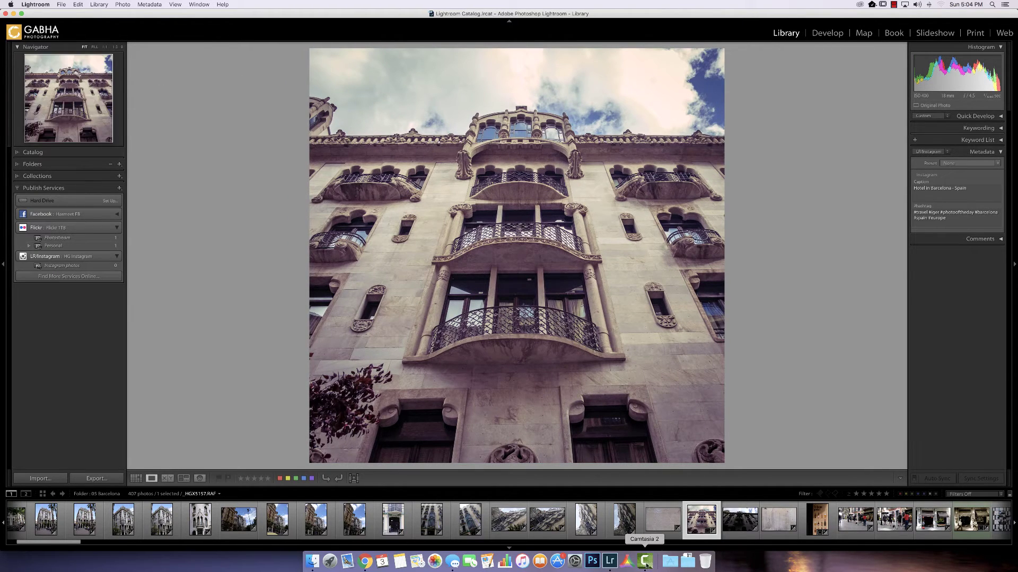
pyautogui.moveTo(702, 519); pyautogui.dragTo(78, 265)
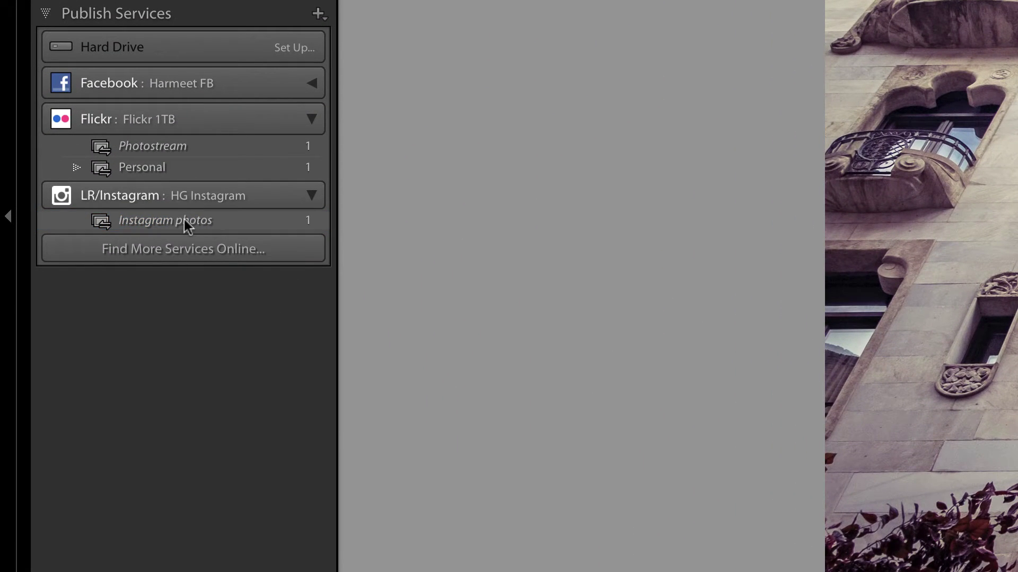
pyautogui.rightClick(185, 225)
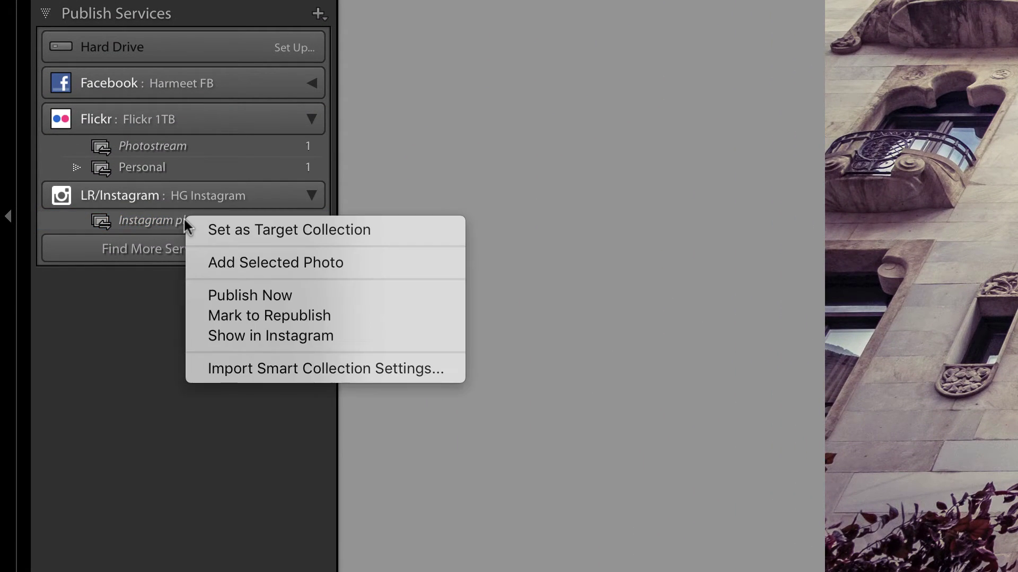
pyautogui.click(203, 292)
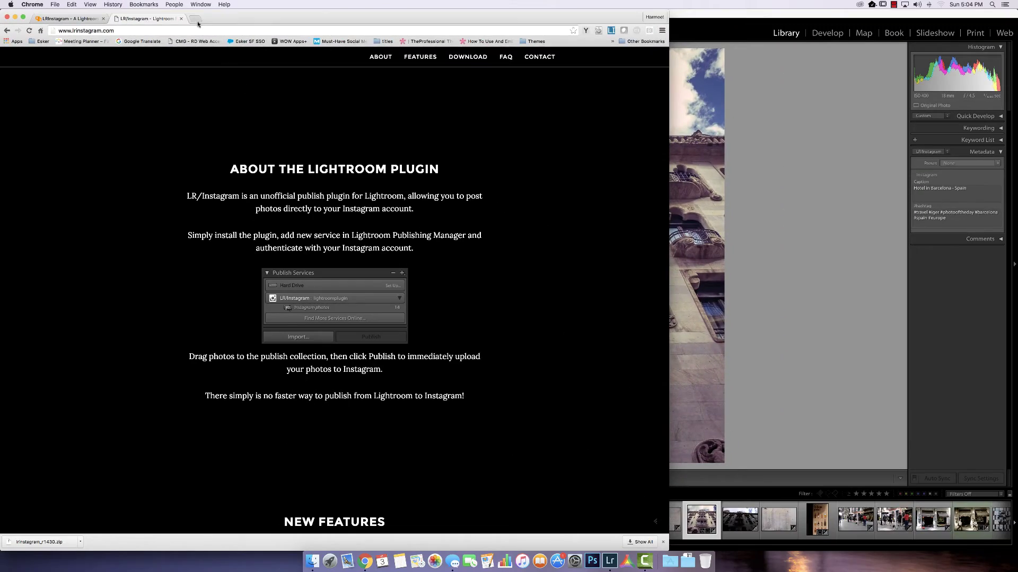
# - Load the Instagram profile in a new Chrome tab, open the newest post, then return to Lightroom
pyautogui.click(196, 20)
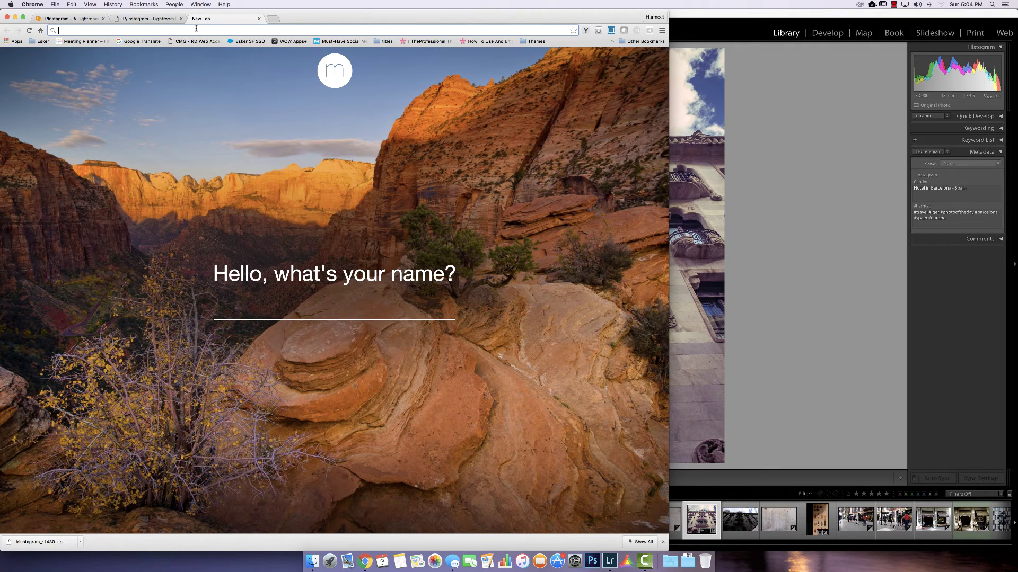
pyautogui.write('www.in')
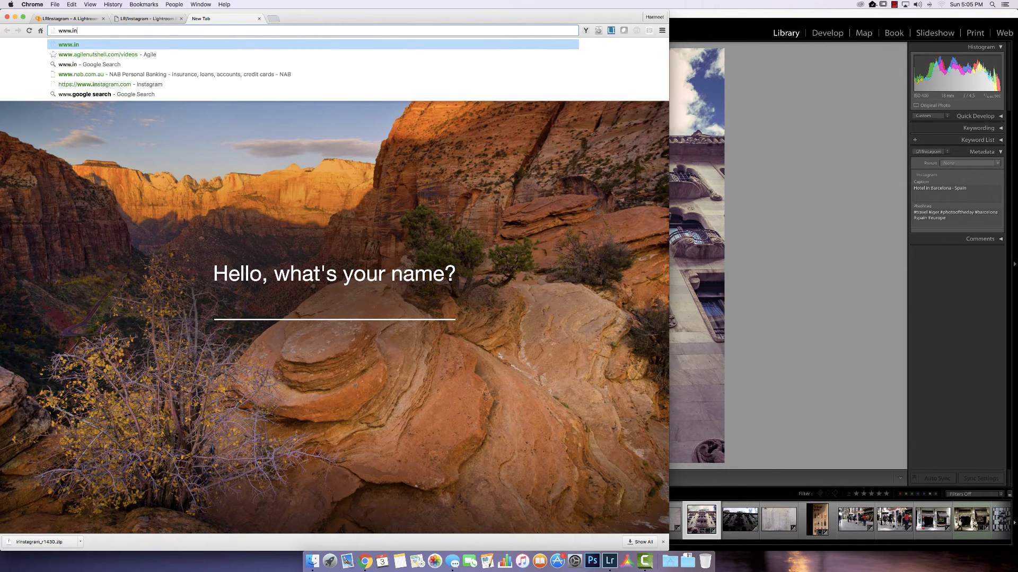
pyautogui.write('st')
pyautogui.press('Right')
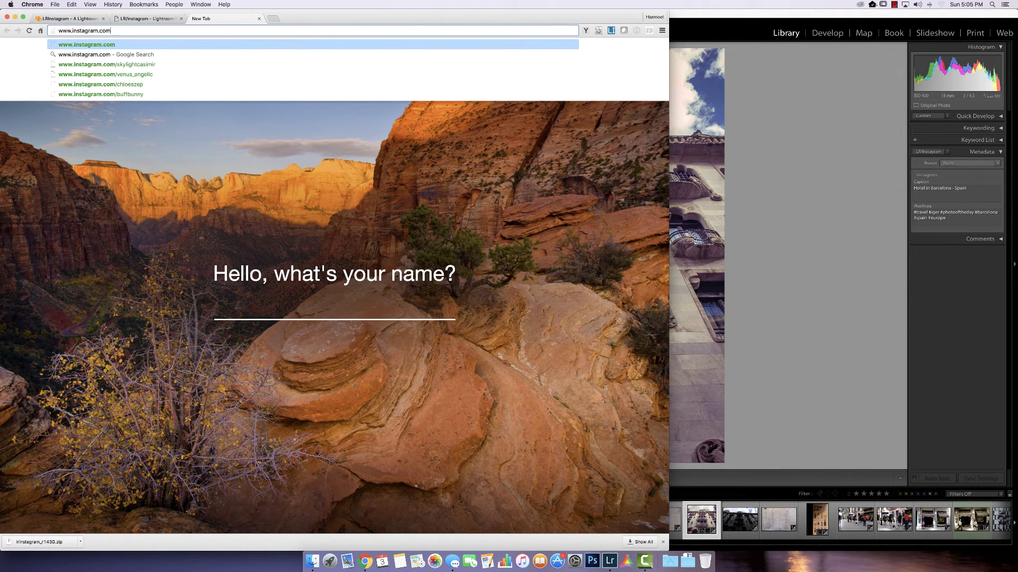
pyautogui.write('/harmeetgabha')
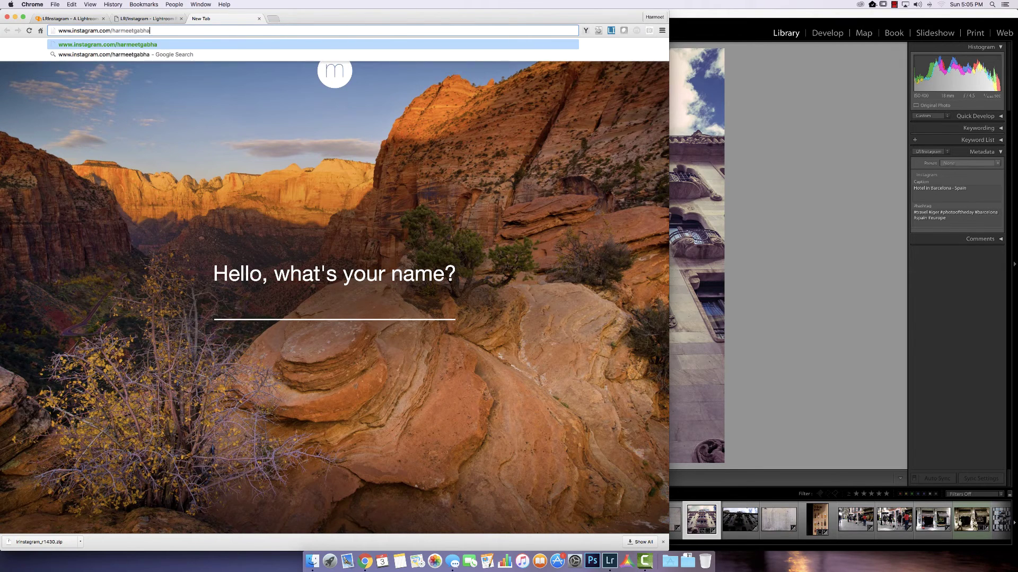
pyautogui.press('Return')
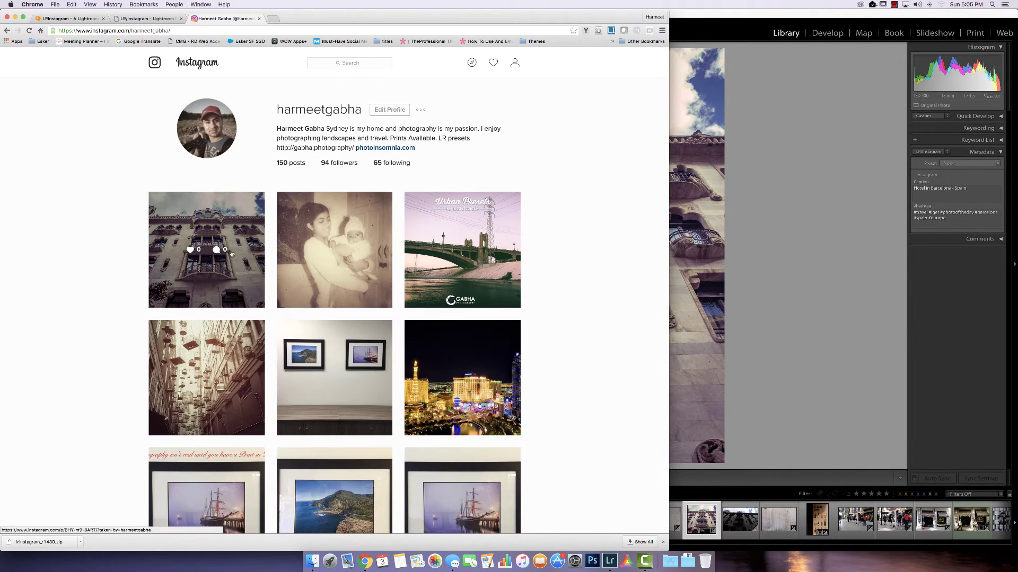
pyautogui.click(246, 229)
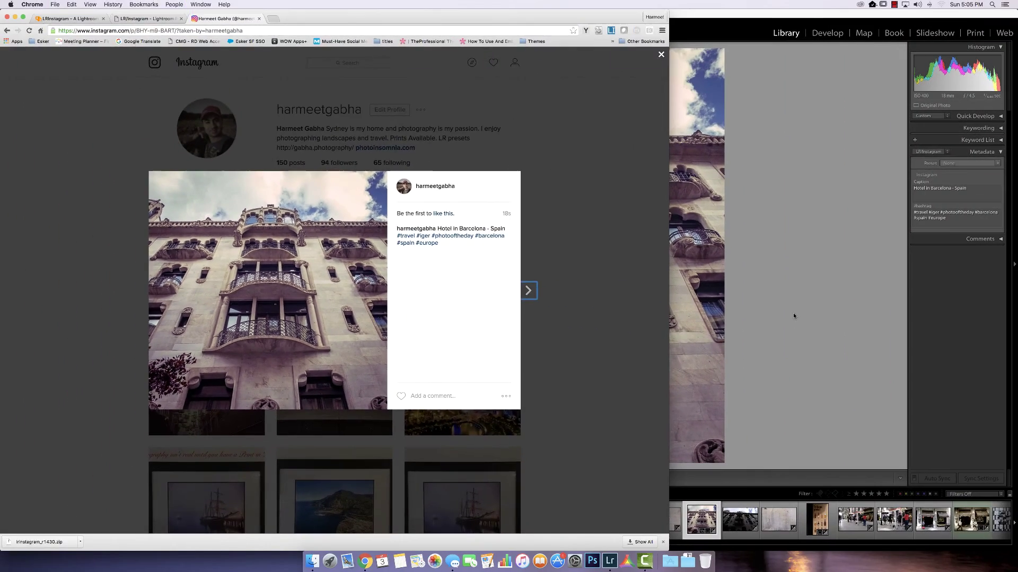
pyautogui.click(793, 313)
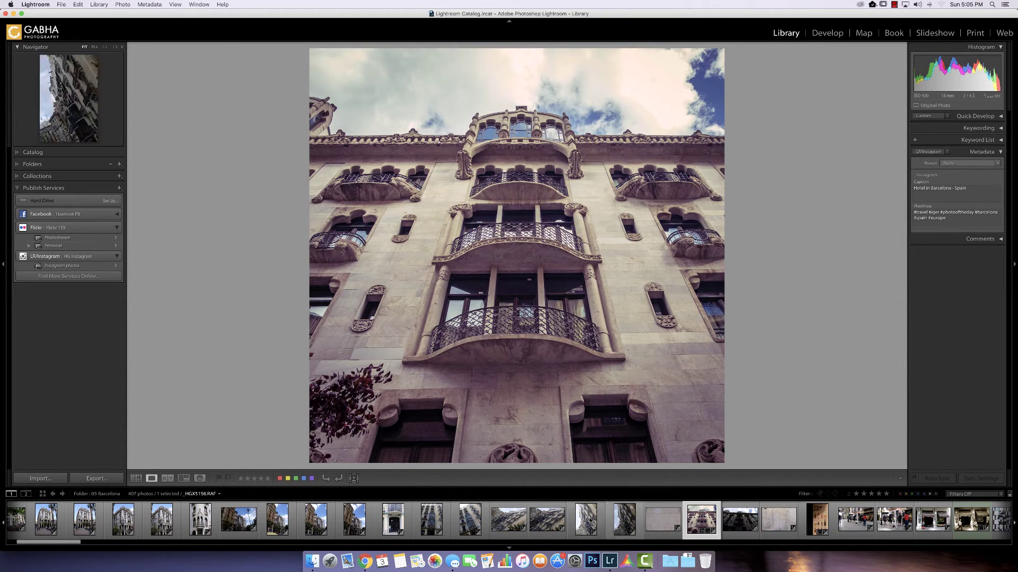
# - Close the hotel post and browse the loaded profile grid, confirming the hotel photo is newest
pyautogui.click(365, 560)
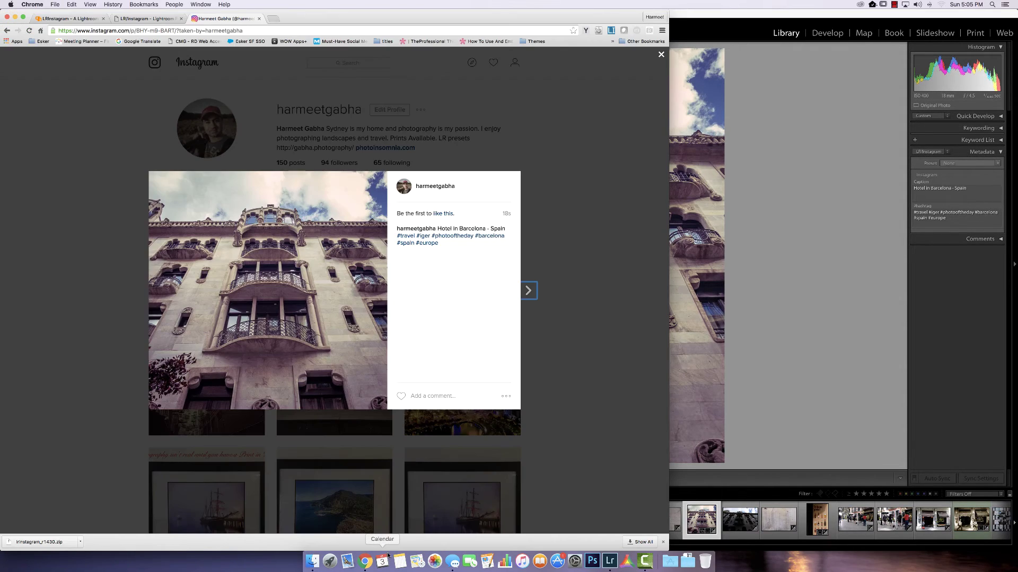
pyautogui.click(593, 331)
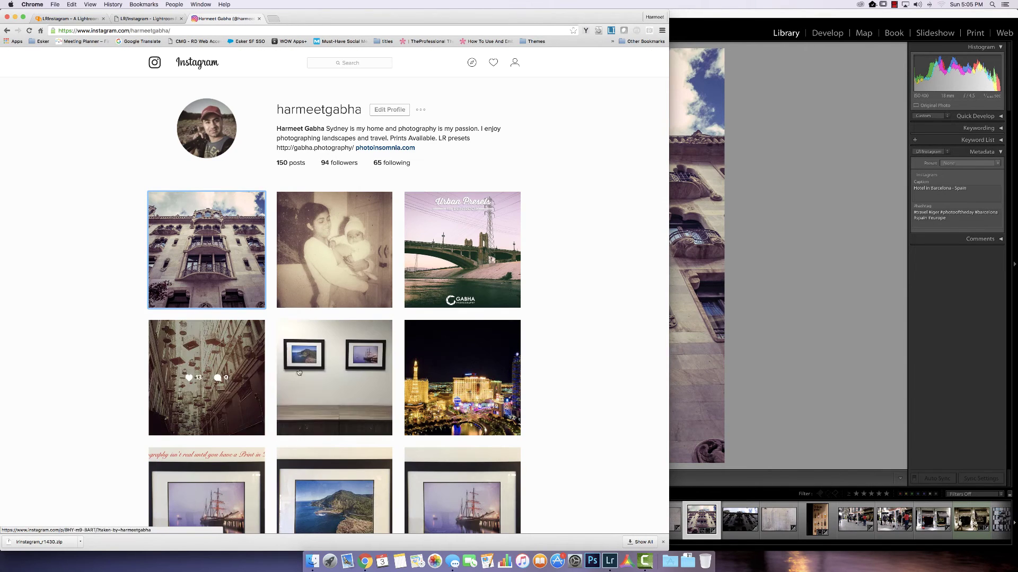
pyautogui.scroll(-10, 568, 302)
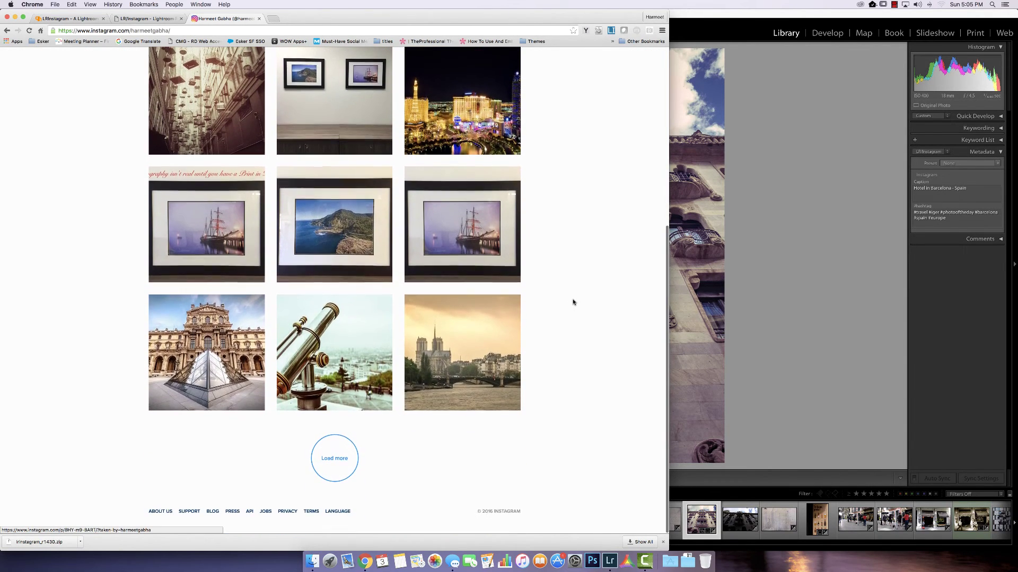
pyautogui.click(334, 459)
pyautogui.scroll(-3, 560, 379)
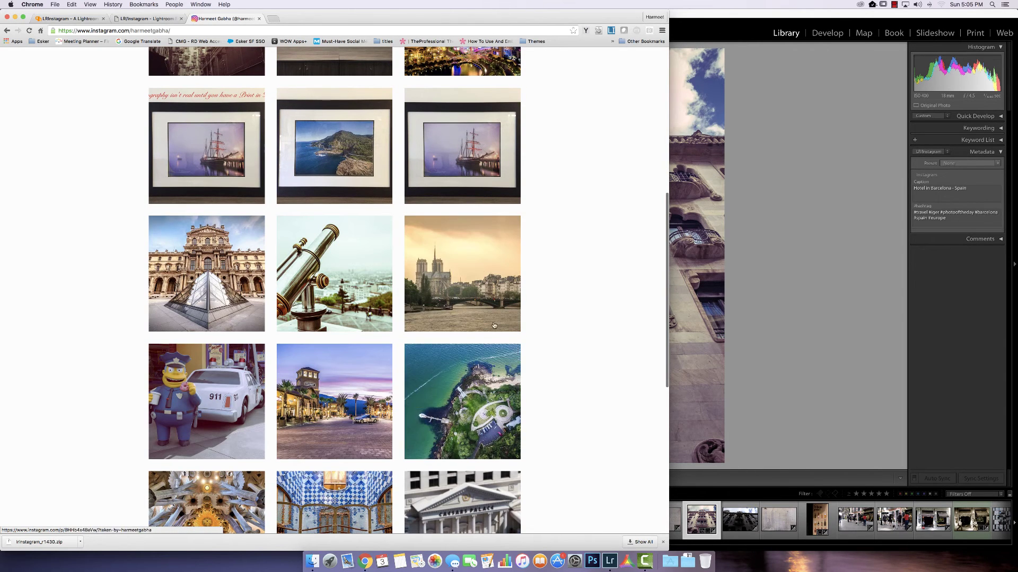
pyautogui.scroll(-3, 466, 375)
pyautogui.scroll(10, 465, 375)
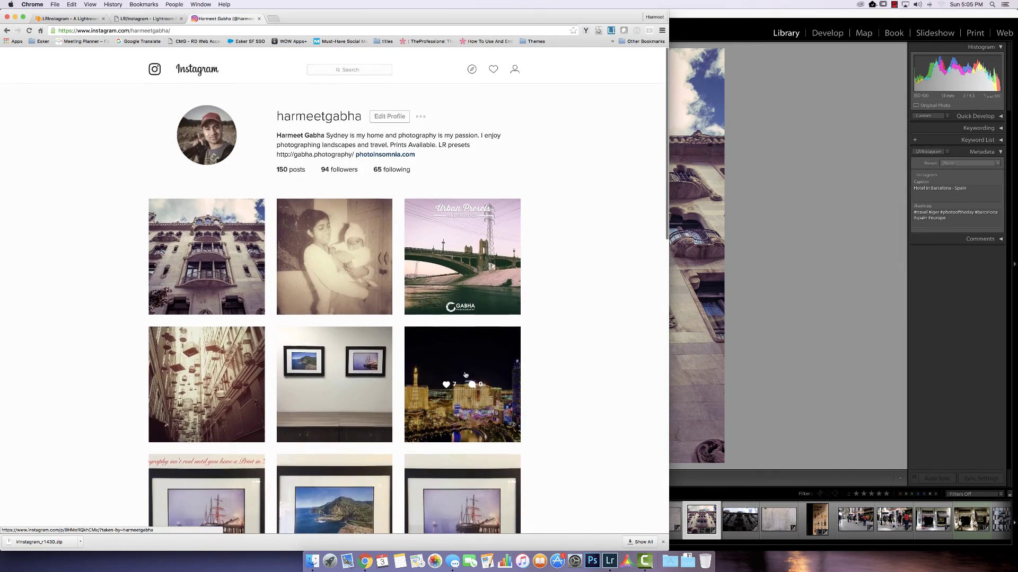
pyautogui.click(826, 287)
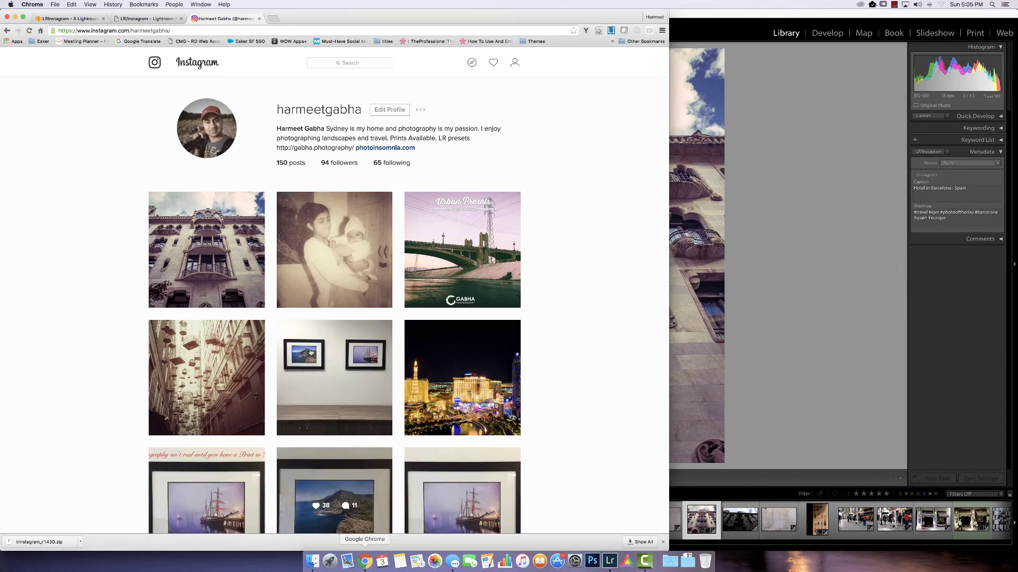
# - Show the lrinstagram.com New Features section: hashtag metadata, crop and padding, multiple accounts
pyautogui.click(364, 561)
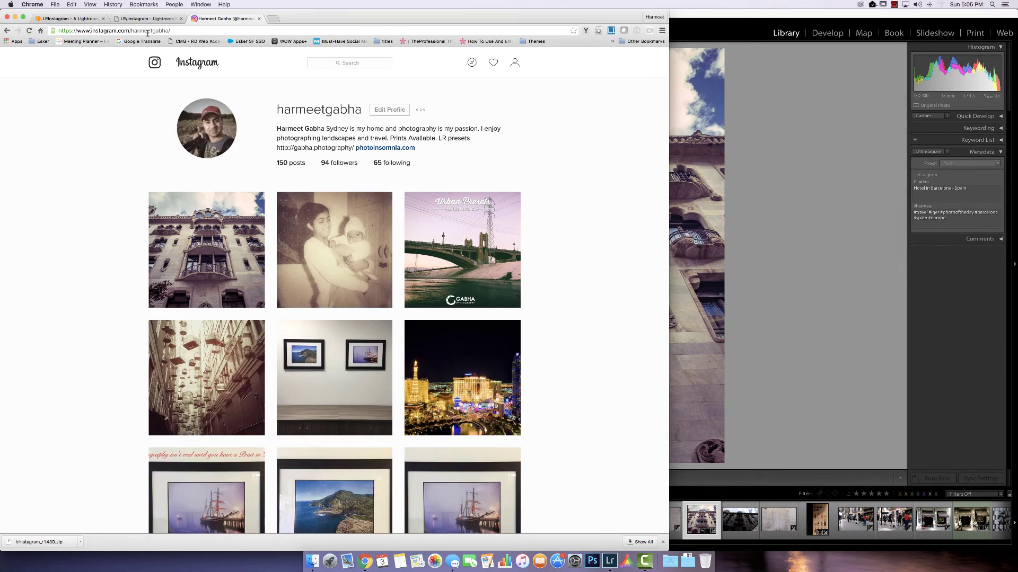
pyautogui.click(151, 20)
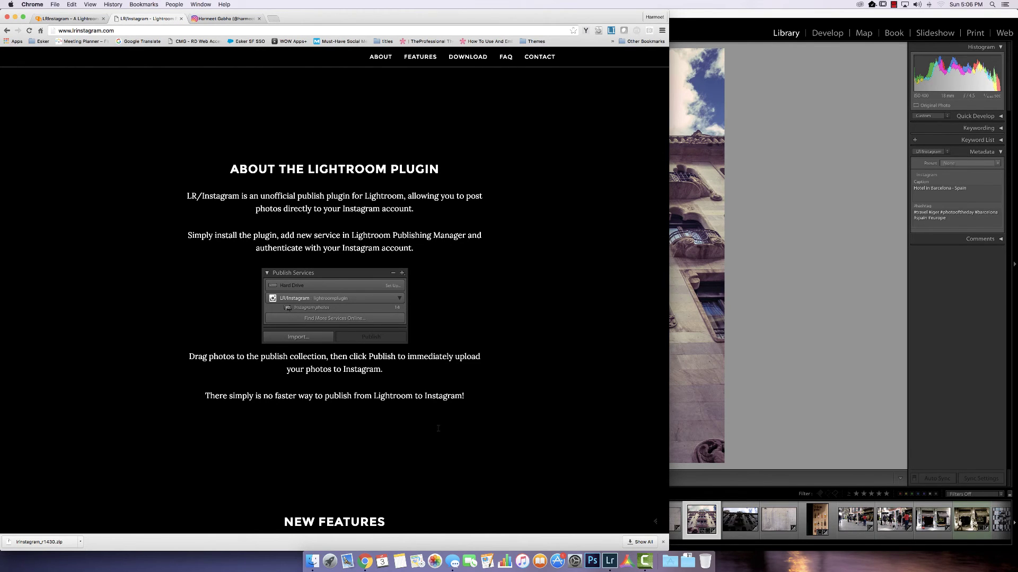
pyautogui.scroll(-5, 508, 348)
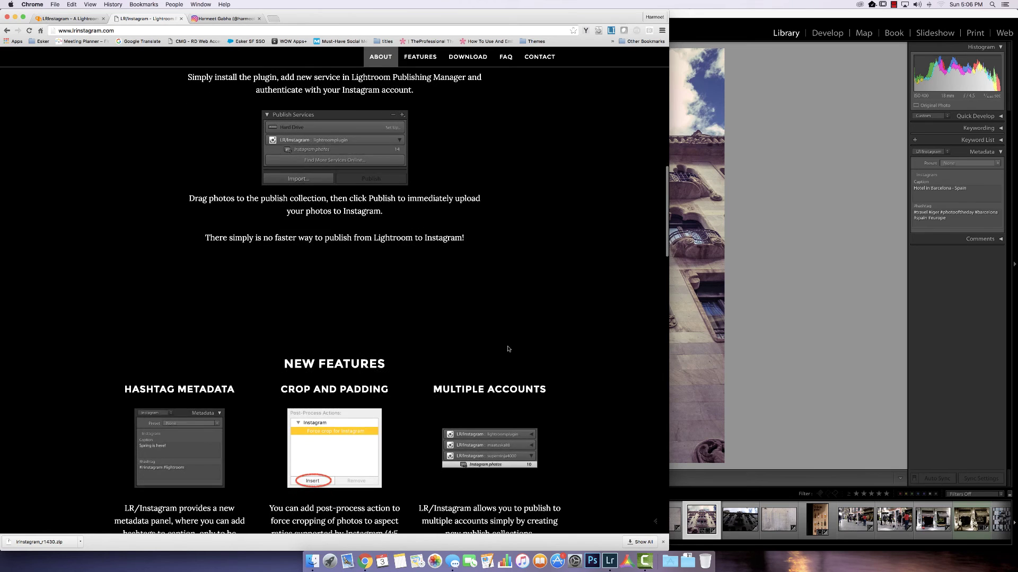
pyautogui.scroll(-3, 507, 349)
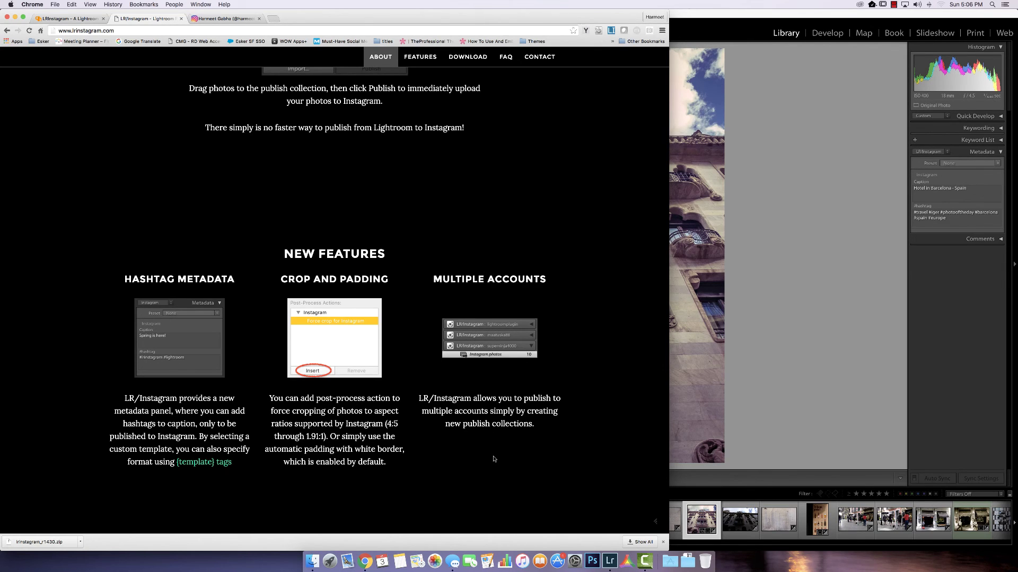
pyautogui.scroll(-2, 511, 447)
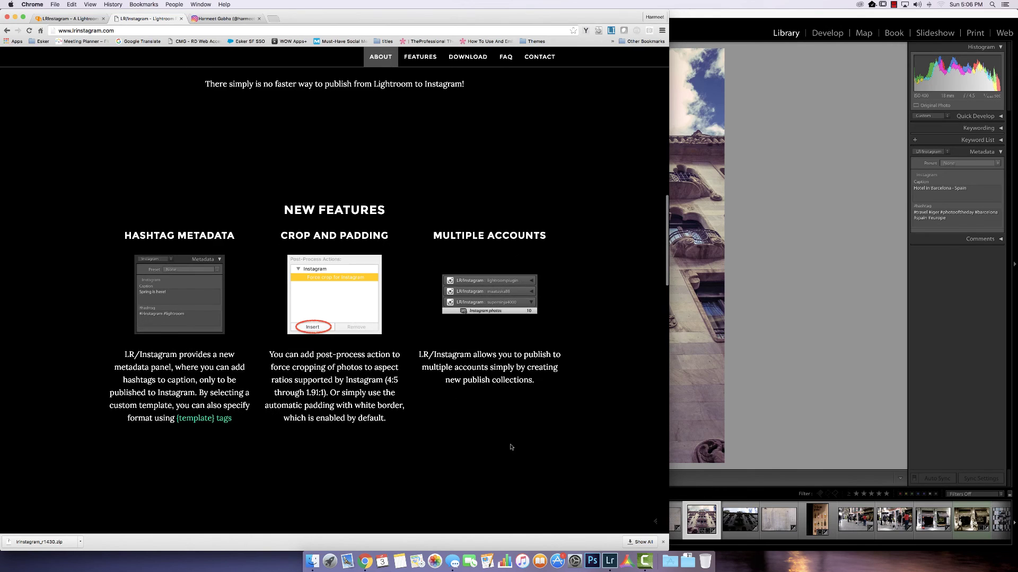
pyautogui.scroll(2, 511, 447)
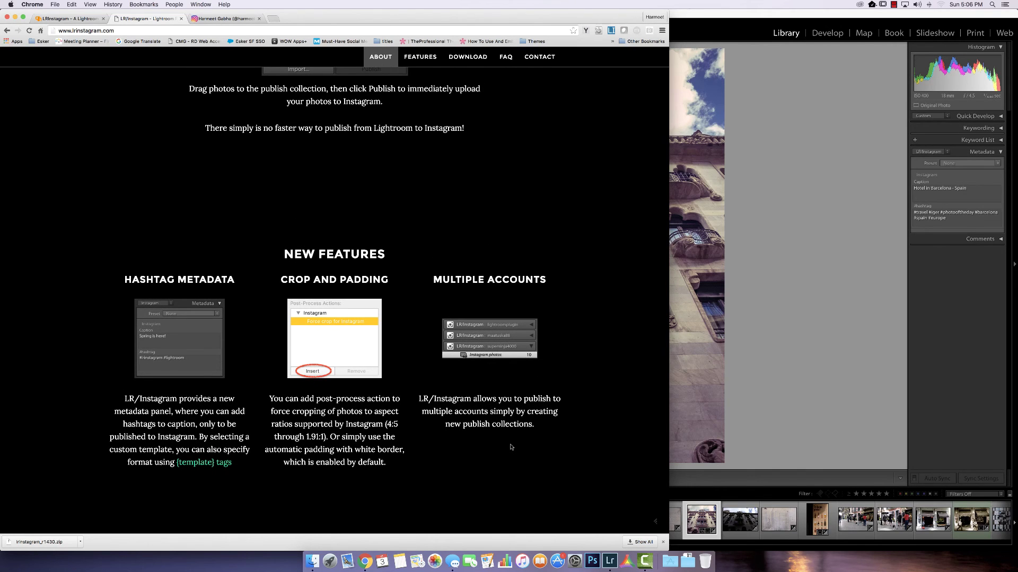